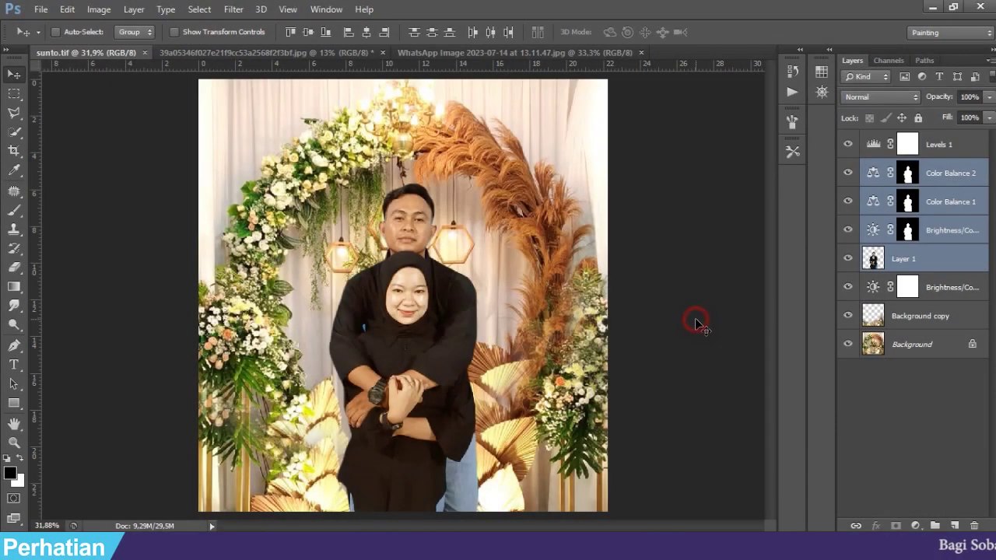
# - Bring up the floral-arch decor photo and look it over
pyautogui.scroll(-2, 674, 303)
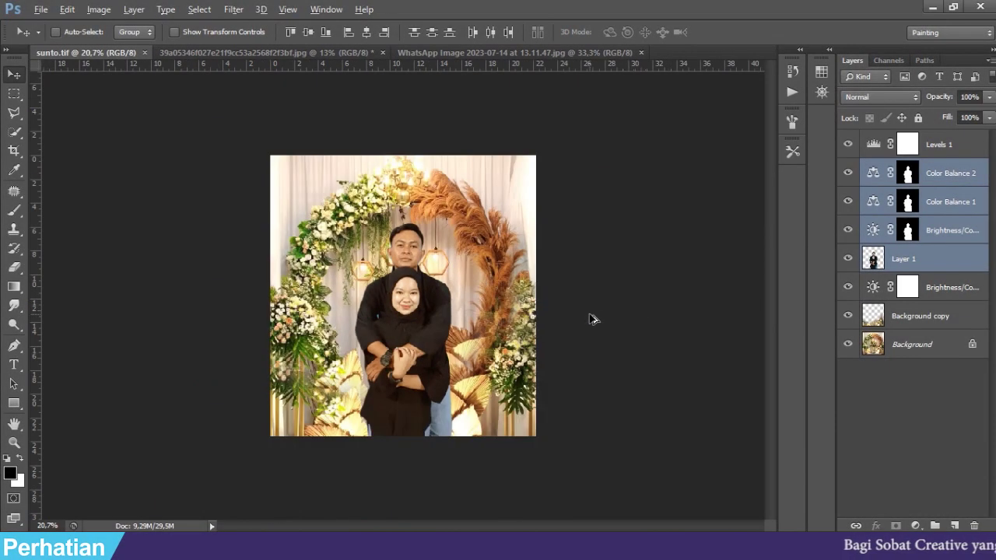
pyautogui.scroll(2, 591, 321)
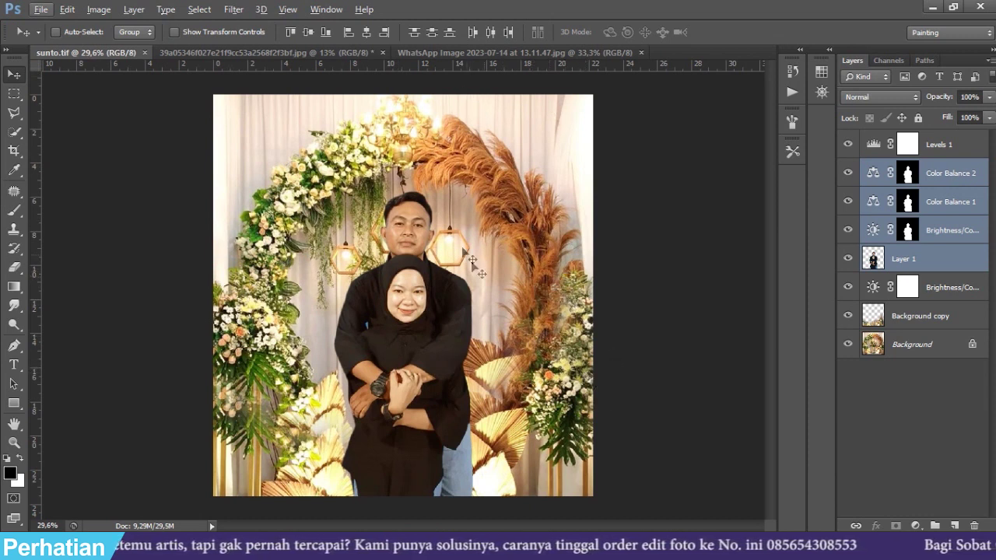
pyautogui.click(323, 52)
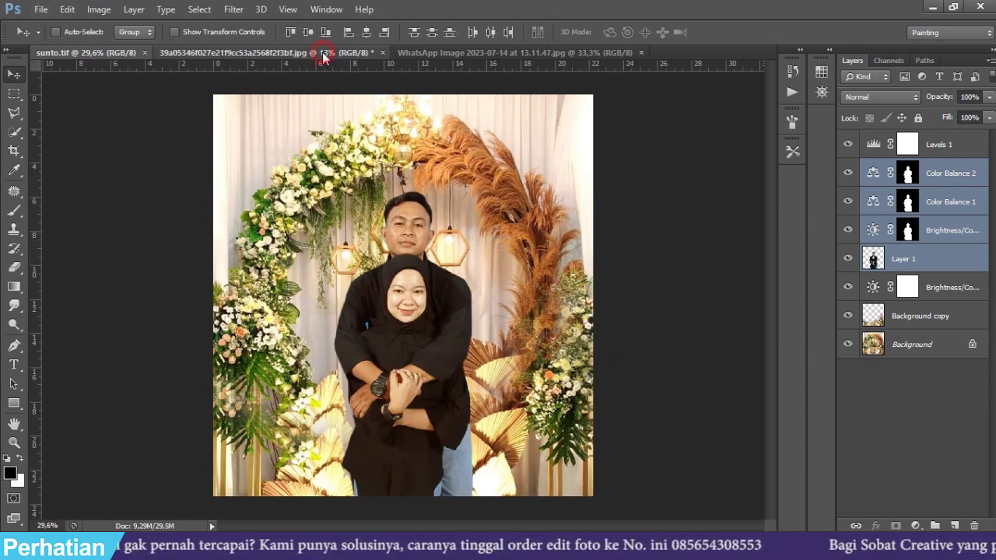
pyautogui.scroll(1, 418, 212)
pyautogui.scroll(2, 397, 225)
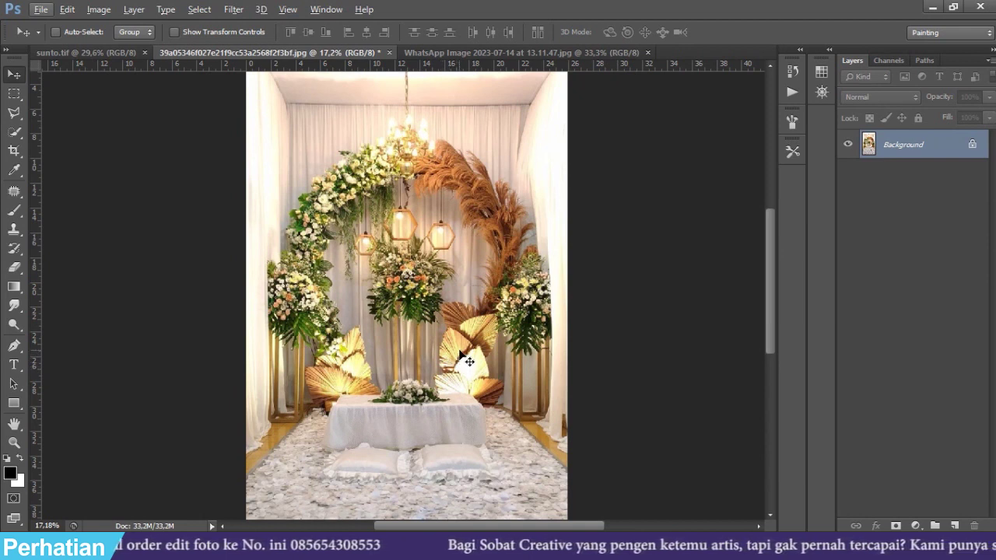
# - Compare it with the blue-wall couple photo, ending on the couple photo
pyautogui.click(458, 52)
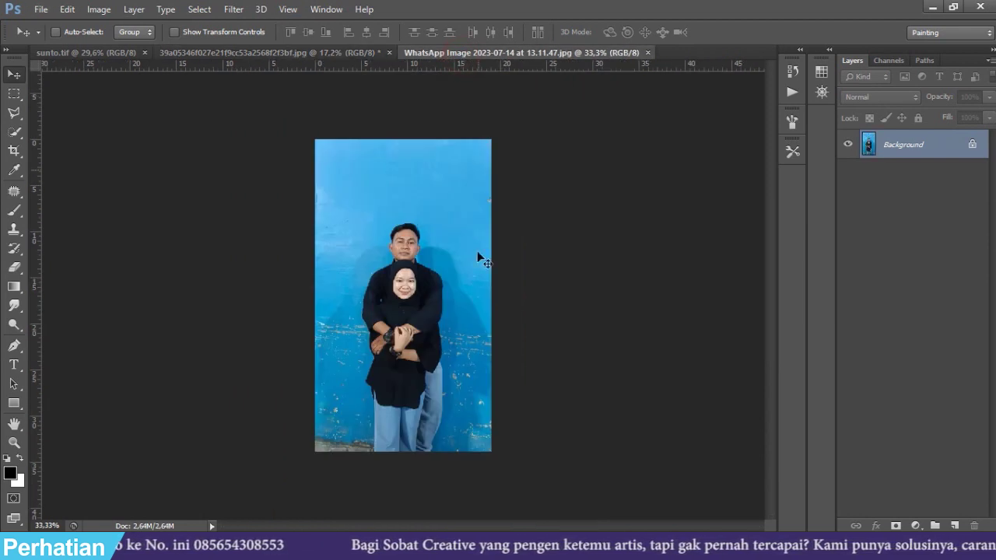
pyautogui.scroll(2, 395, 333)
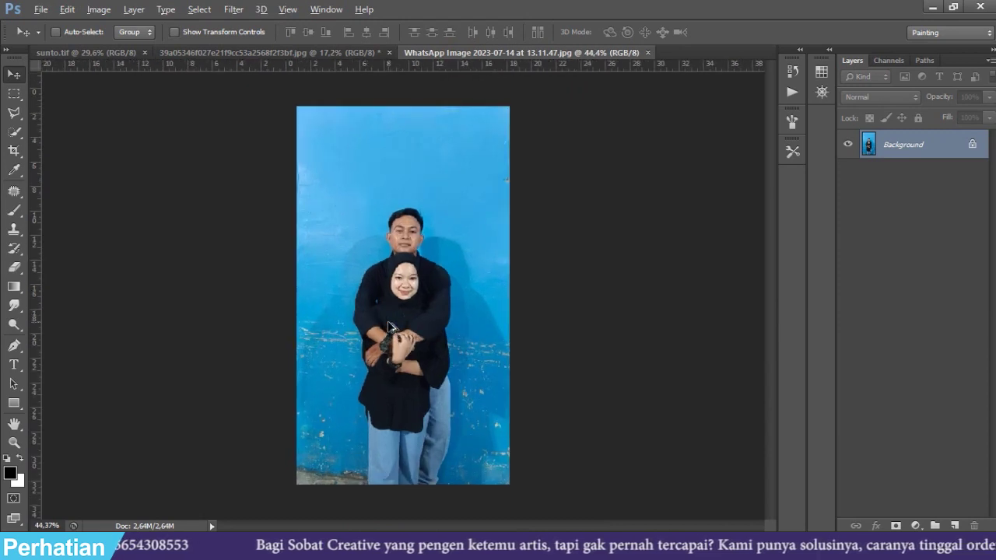
pyautogui.scroll(3, 396, 333)
pyautogui.scroll(-1, 399, 324)
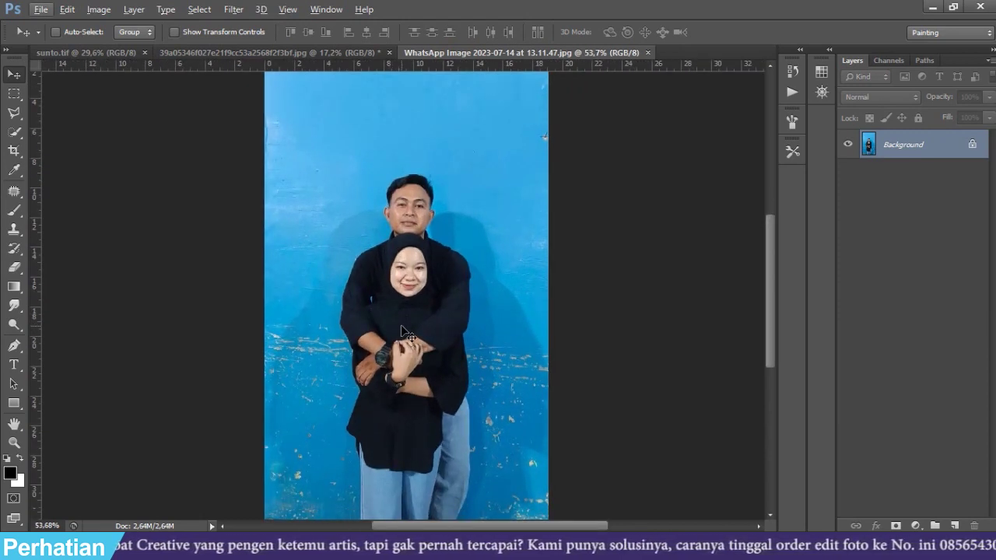
pyautogui.scroll(-3, 411, 334)
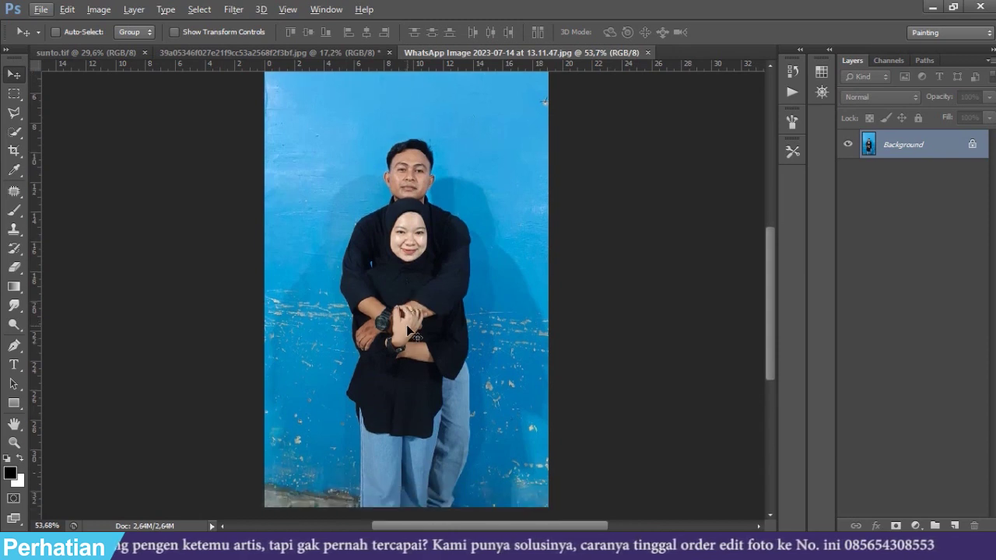
pyautogui.click(350, 52)
pyautogui.scroll(1, 449, 308)
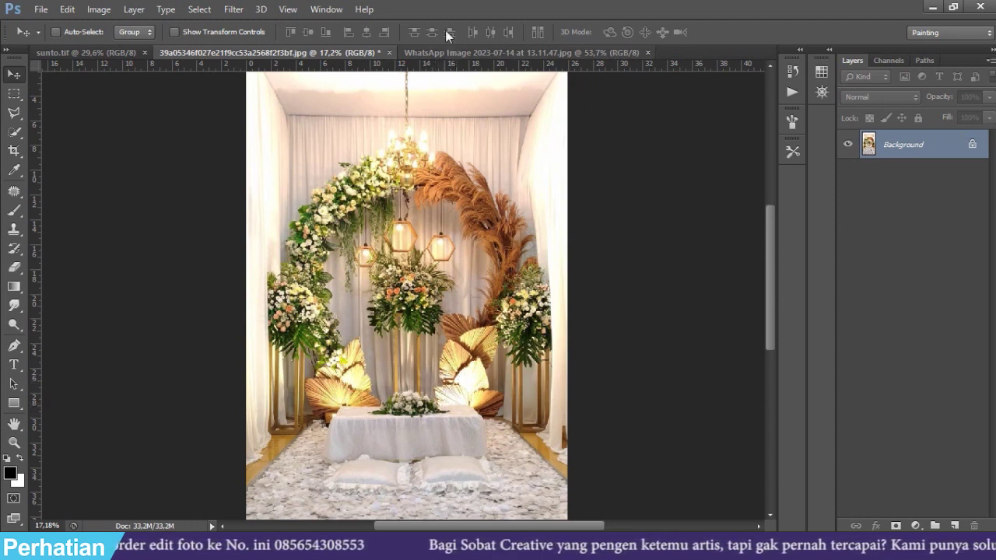
pyautogui.click(445, 52)
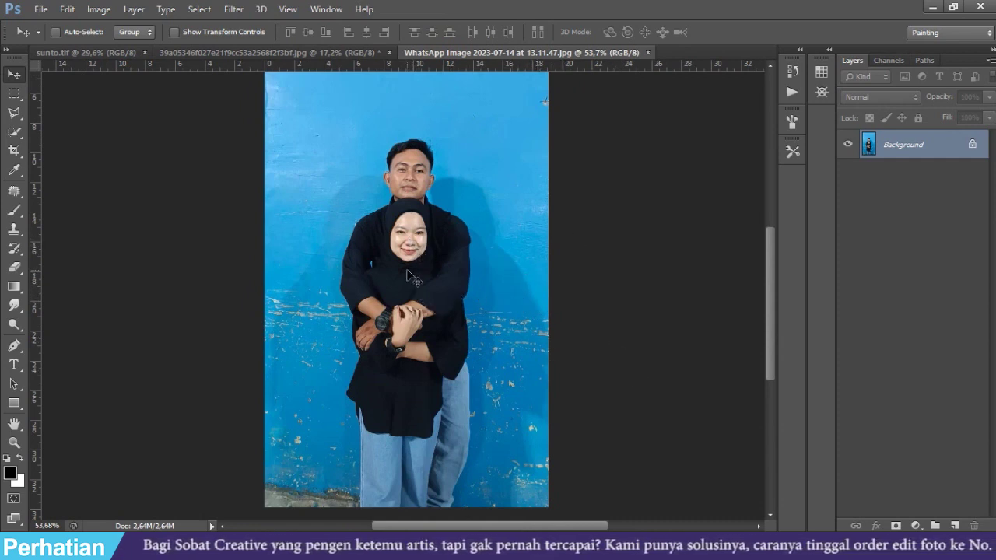
pyautogui.press('w')
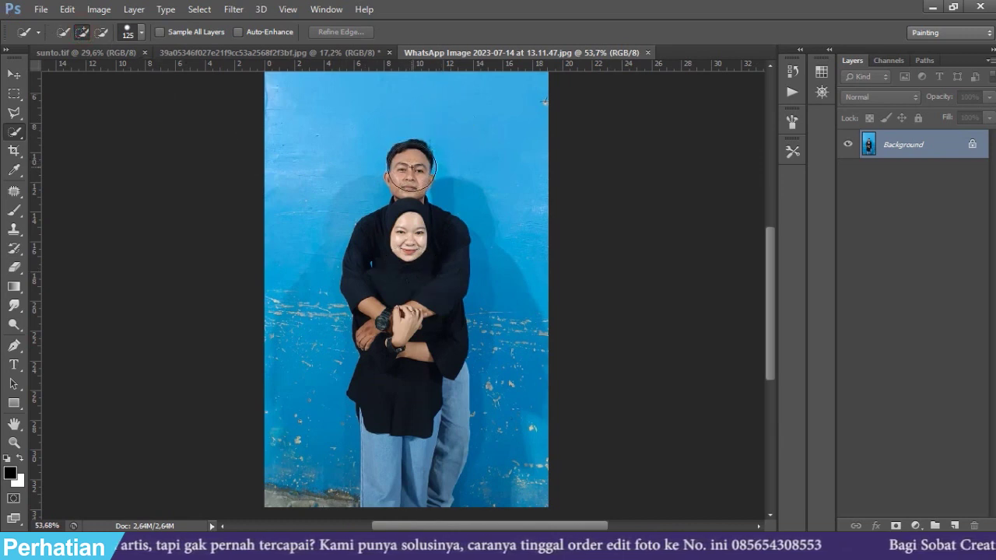
# - Quick-select the couple and drag them onto the floral-arch decor photo as Layer 1
pyautogui.moveTo(410, 165); pyautogui.dragTo(409, 463)
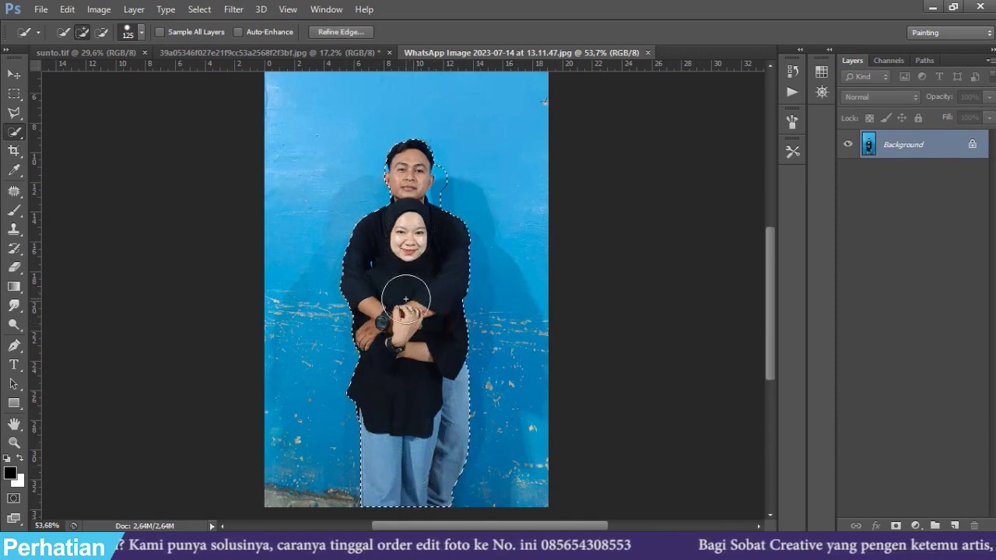
pyautogui.click(14, 74)
pyautogui.moveTo(412, 284)
pyautogui.mouseDown()
pyautogui.moveTo(285, 84)
pyautogui.moveTo(295, 61)
pyautogui.moveTo(409, 298)
pyautogui.mouseUp()
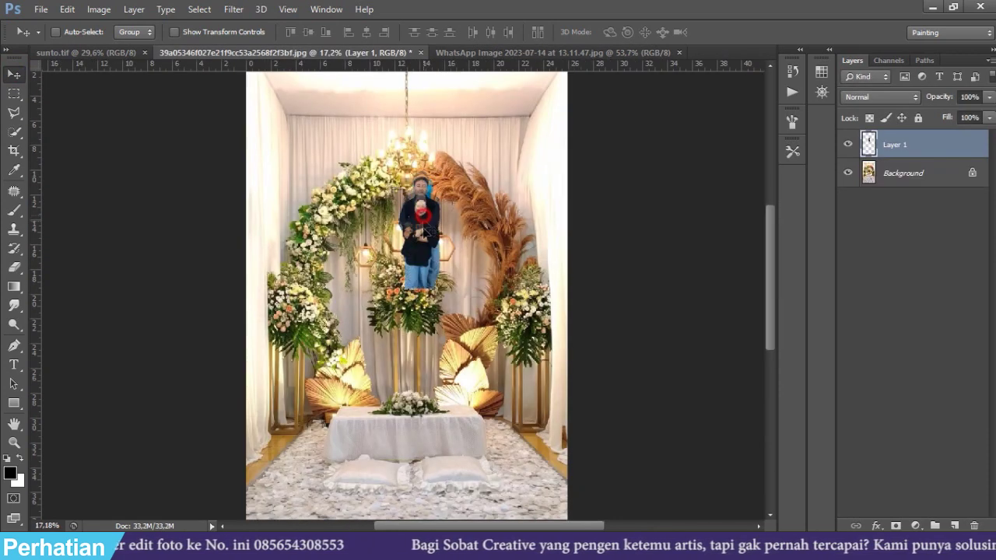
pyautogui.hotkey('ctrl', 't')
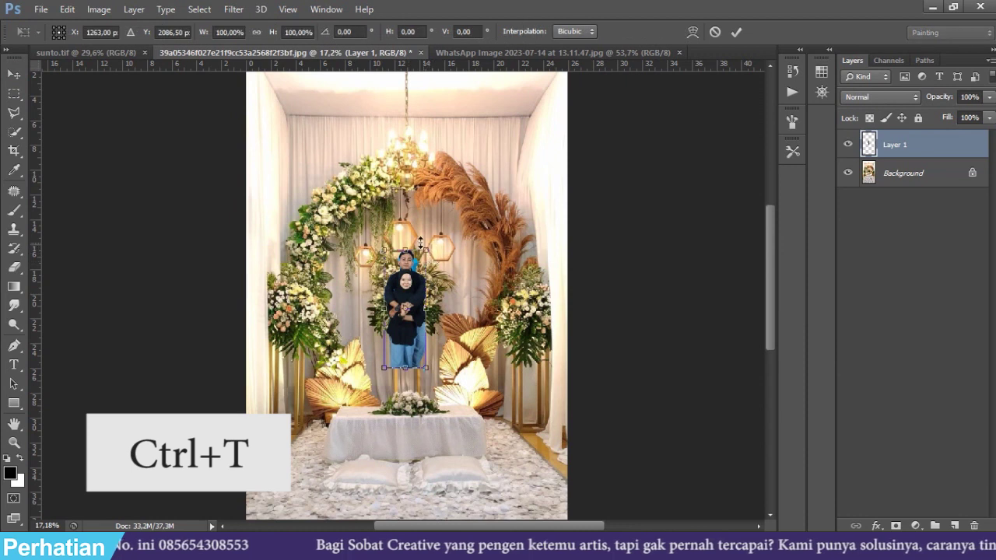
# - Scale the couple up to about 236% and stand them in front of the floral arch
pyautogui.moveTo(427, 249); pyautogui.dragTo(620, 151)
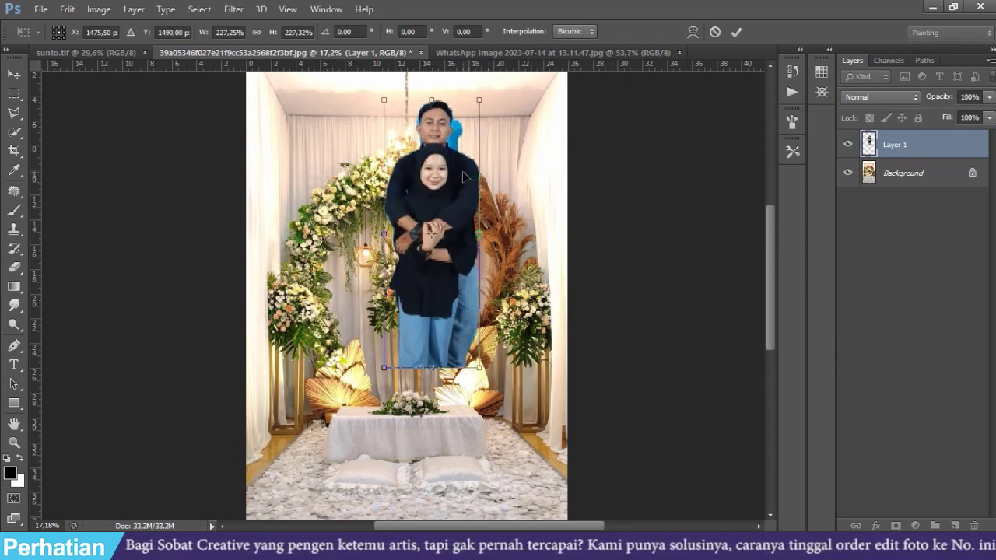
pyautogui.moveTo(467, 177); pyautogui.dragTo(441, 256)
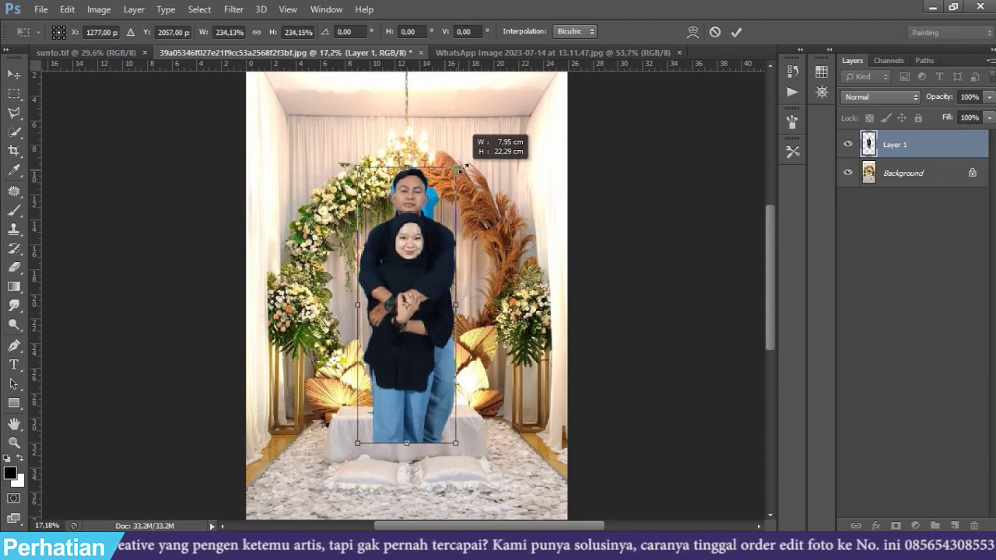
pyautogui.moveTo(445, 172); pyautogui.dragTo(438, 234)
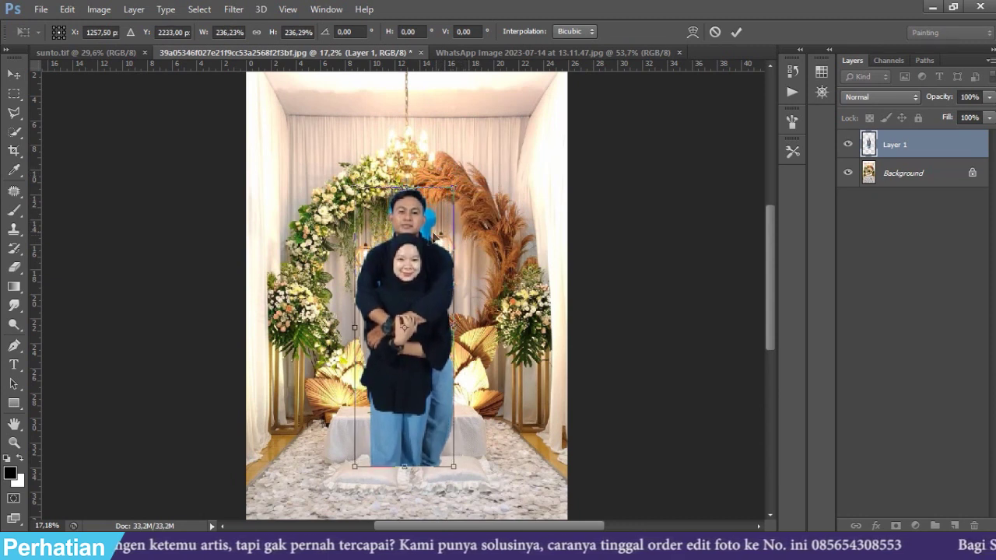
pyautogui.press('Return')
pyautogui.scroll(4, 426, 248)
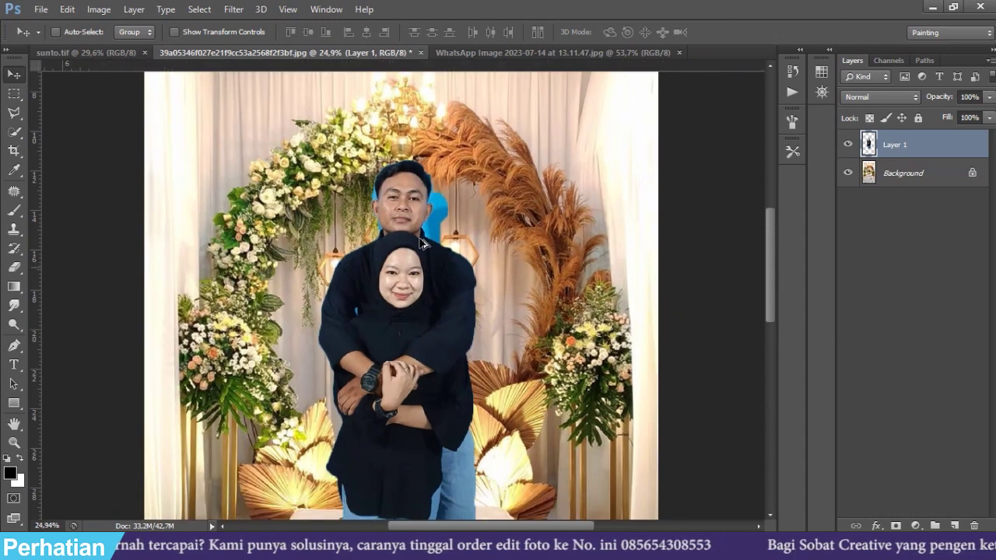
pyautogui.scroll(1, 426, 248)
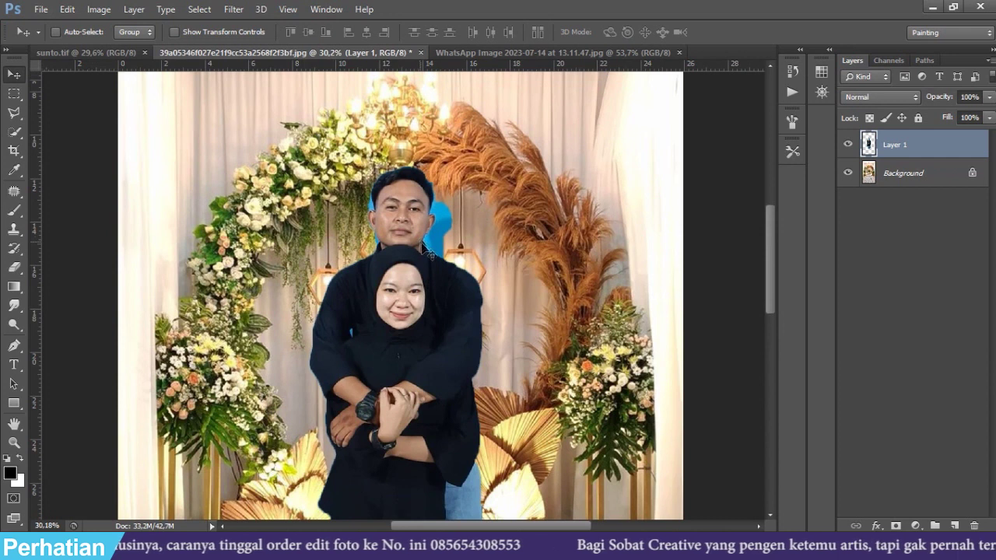
pyautogui.moveTo(426, 253); pyautogui.dragTo(428, 257)
pyautogui.scroll(-1, 428, 265)
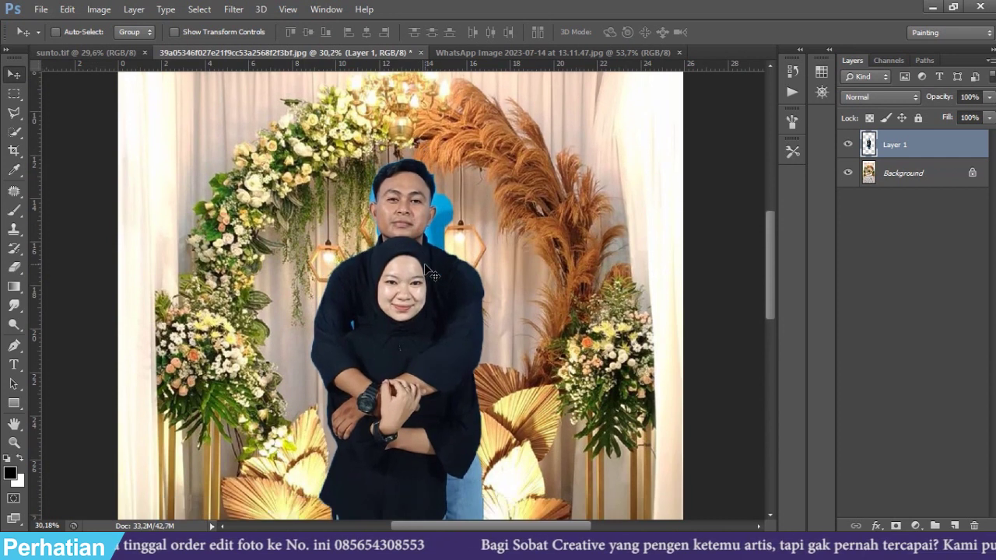
pyautogui.doubleClick(896, 144)
pyautogui.write('client')
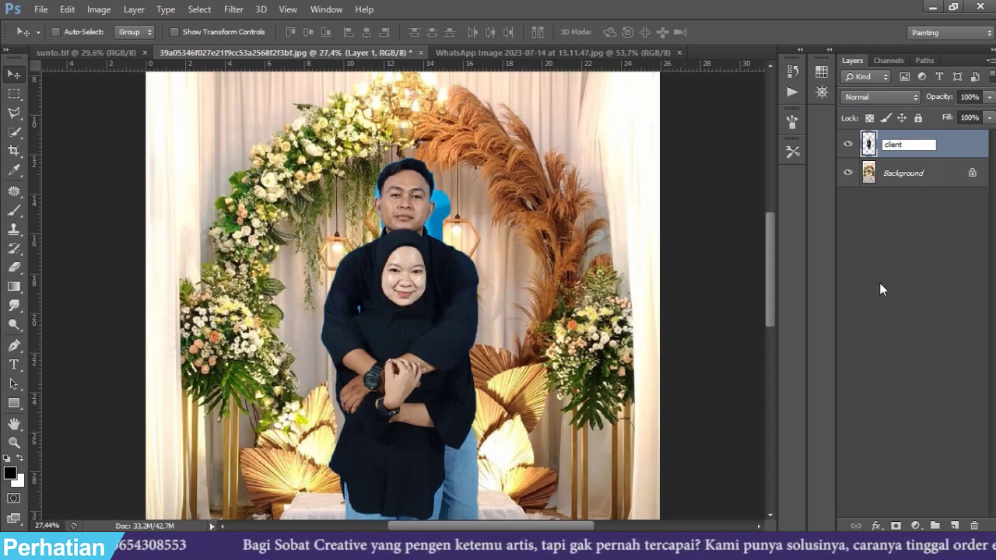
# - Name the couple layer 'client', duplicate the Background and lower the copy to show the ceiling
pyautogui.click(881, 289)
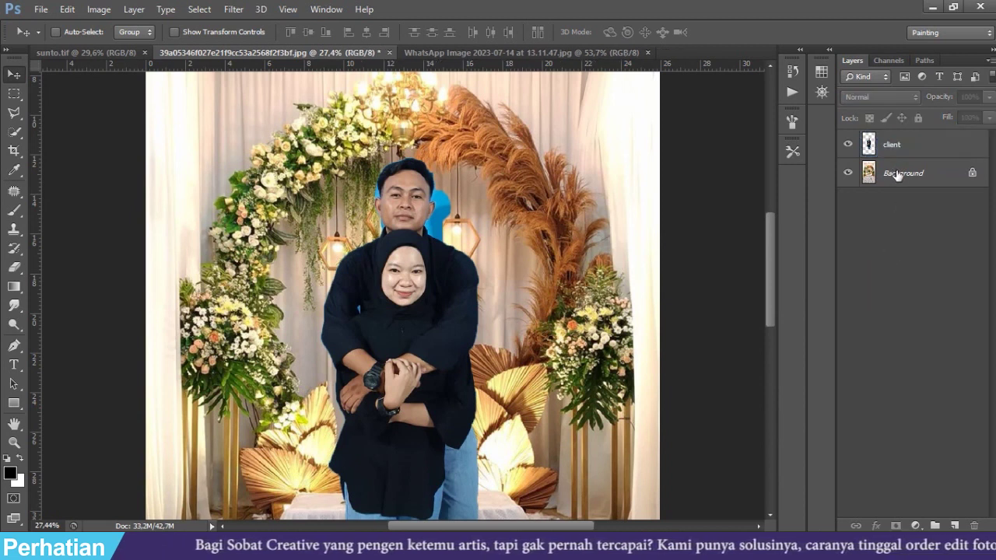
pyautogui.click(894, 176)
pyautogui.scroll(-2, 474, 270)
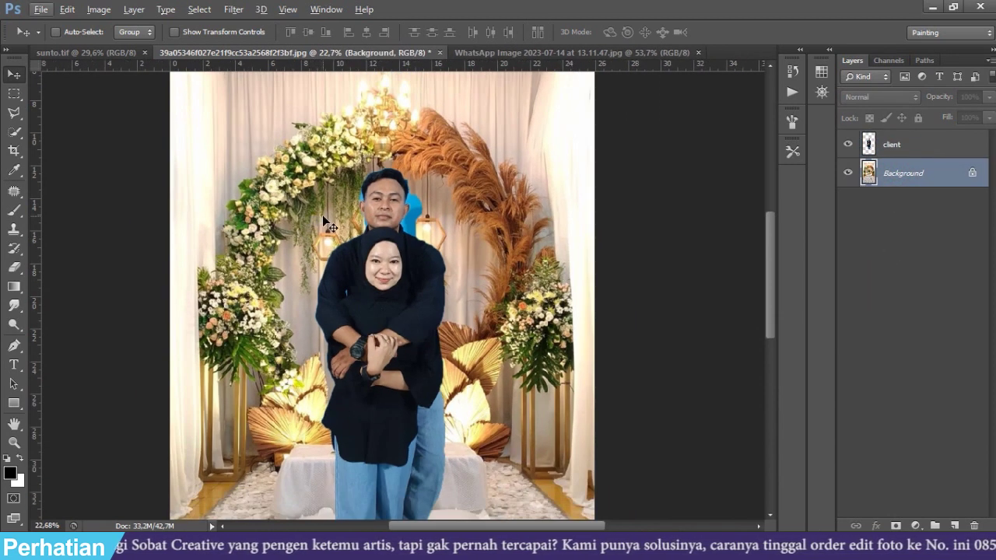
pyautogui.hotkey('ctrl', 'j')
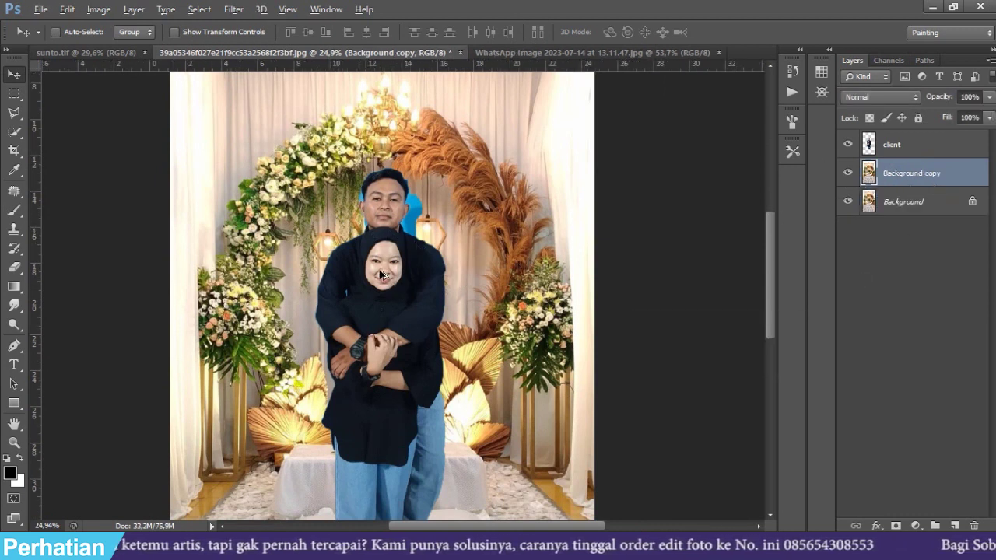
pyautogui.scroll(1, 400, 293)
pyautogui.moveTo(404, 293); pyautogui.dragTo(404, 308)
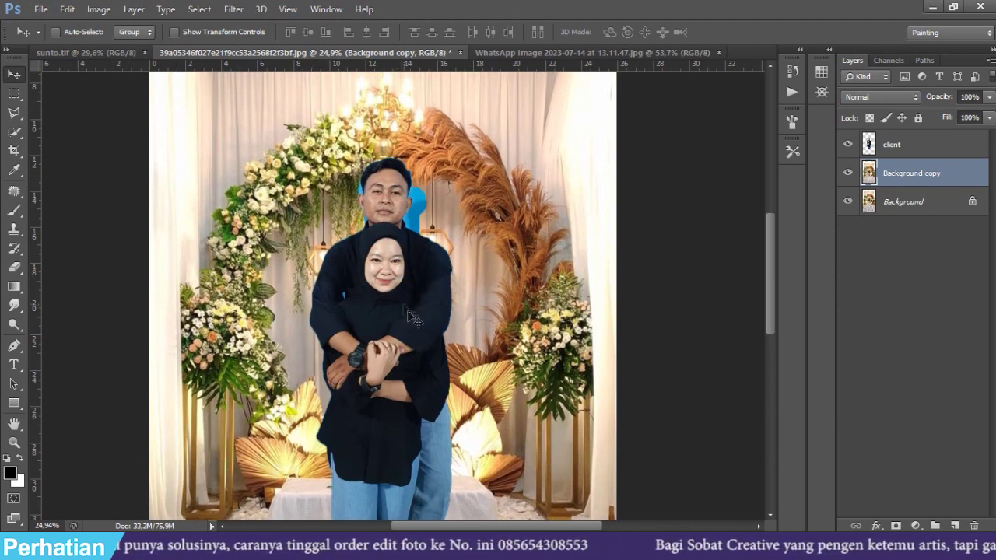
pyautogui.moveTo(421, 342); pyautogui.dragTo(422, 347)
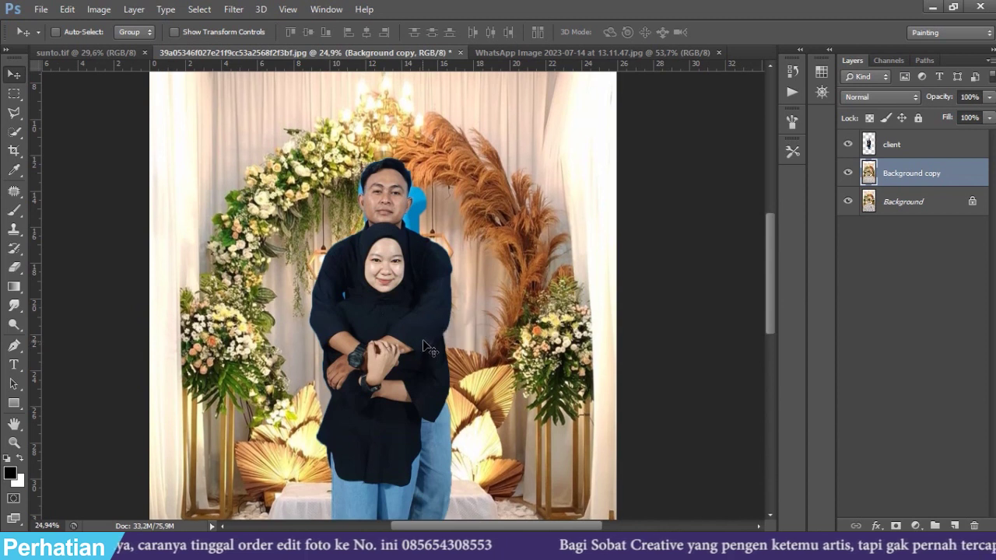
pyautogui.scroll(-1, 431, 352)
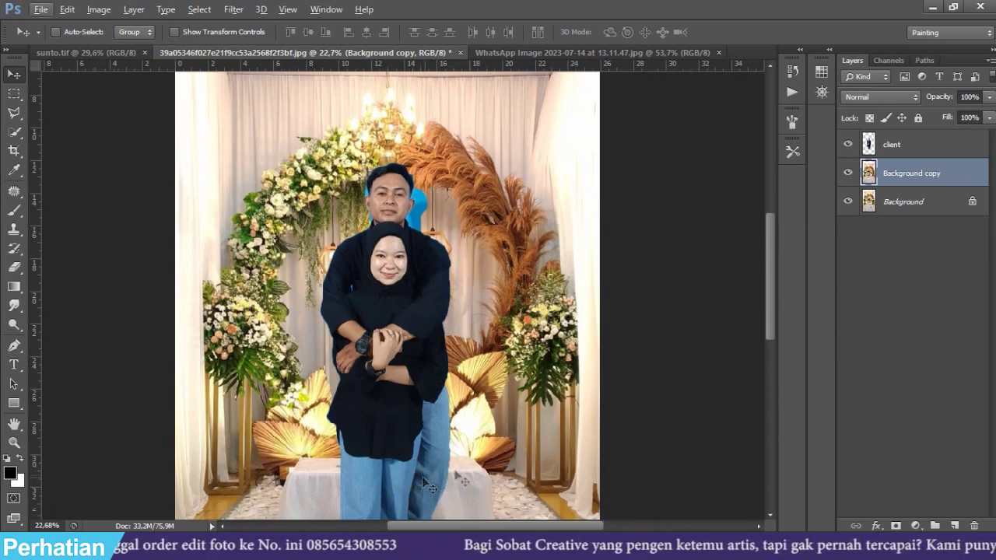
pyautogui.moveTo(422, 315); pyautogui.dragTo(421, 374)
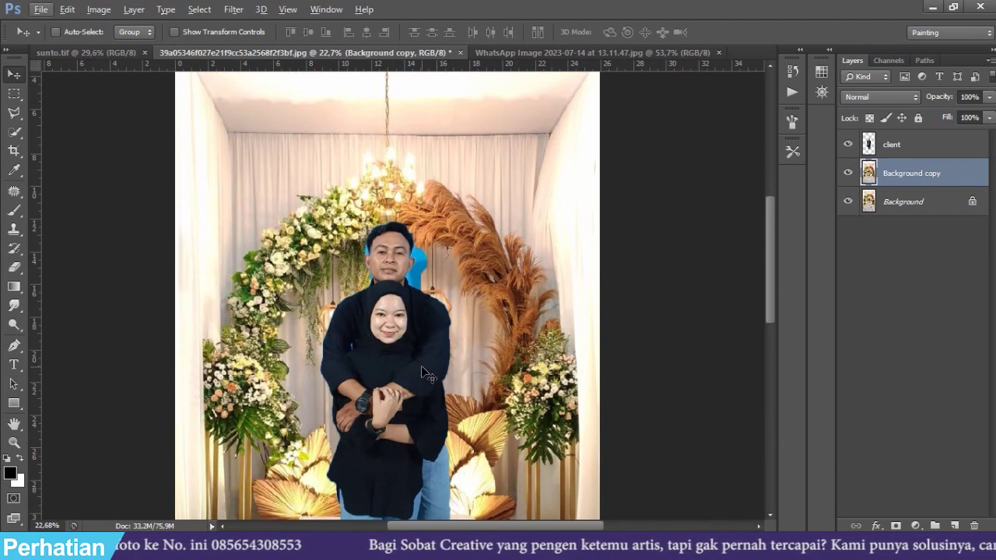
pyautogui.moveTo(424, 373); pyautogui.dragTo(436, 413)
pyautogui.hotkey('ctrl', 'z')
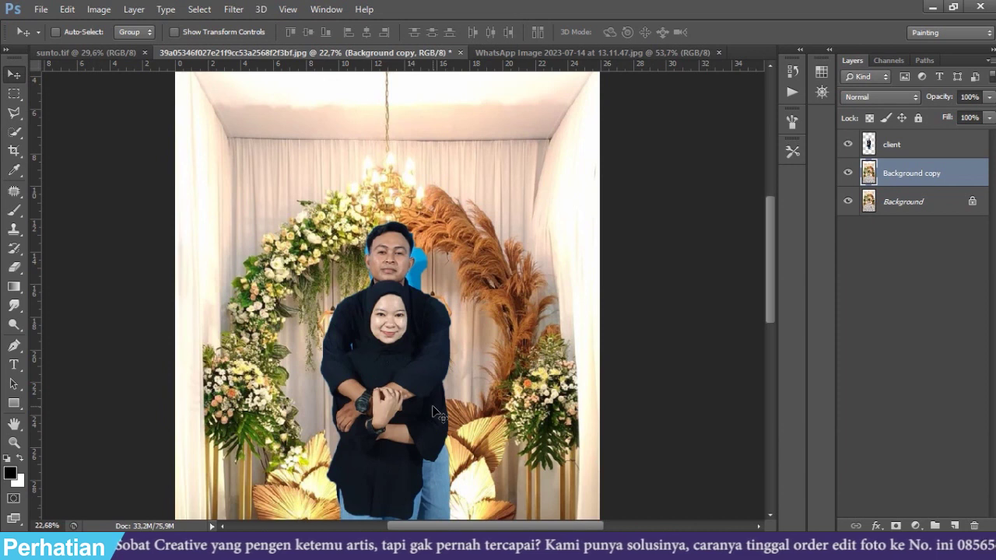
pyautogui.hotkey('ctrl', 'z')
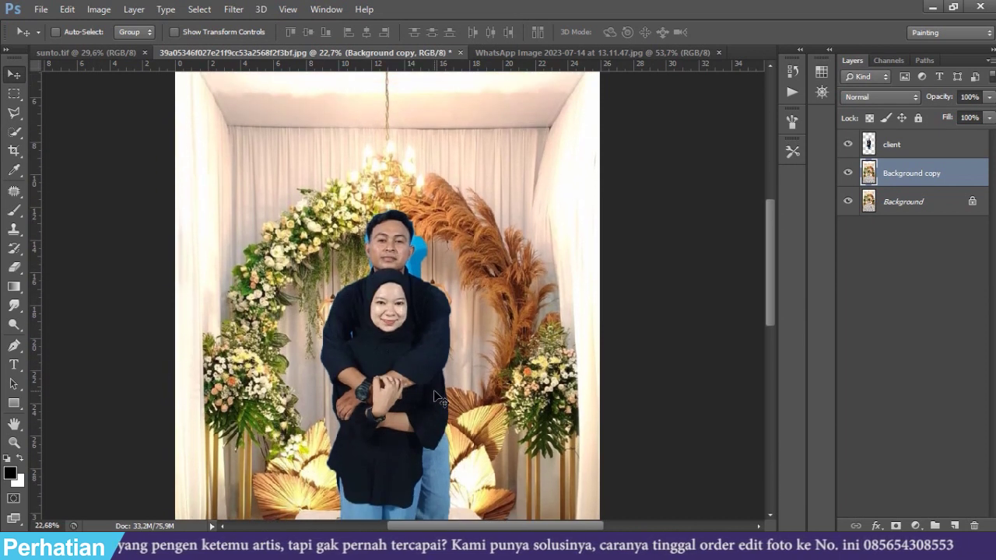
pyautogui.hotkey('ctrl', 'z')
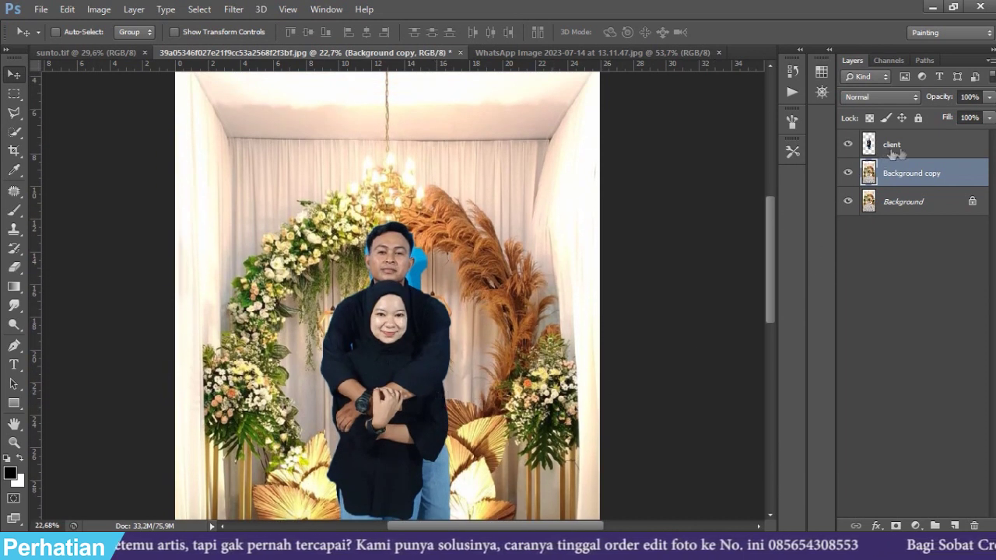
# - Shrink the client layer to about 96.6% and nudge it into place
pyautogui.click(895, 146)
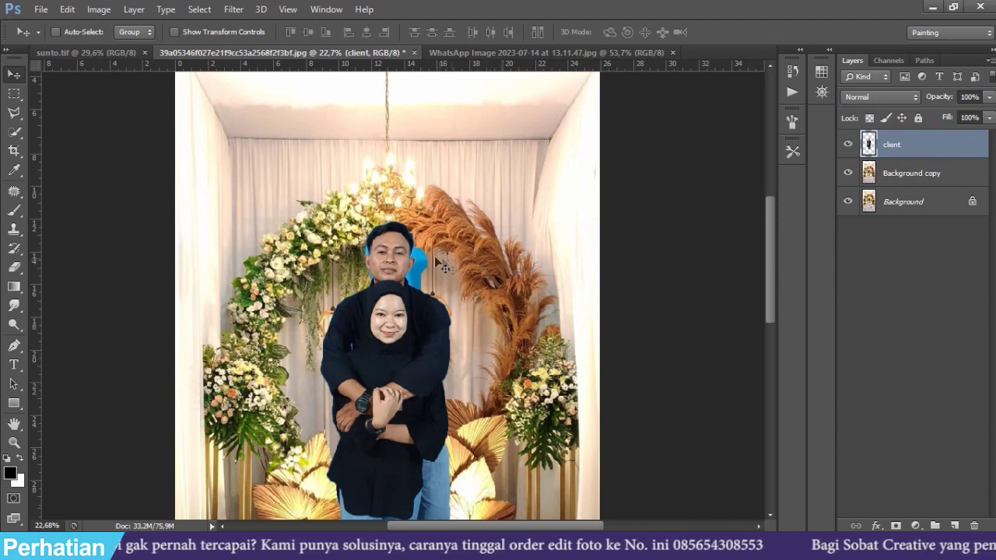
pyautogui.hotkey('ctrl', 't')
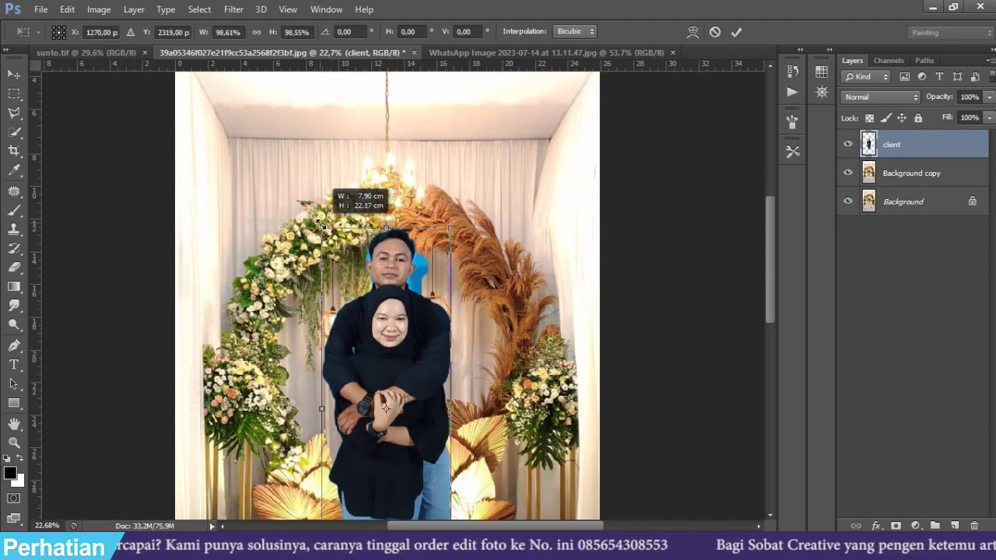
pyautogui.moveTo(315, 216); pyautogui.dragTo(324, 233)
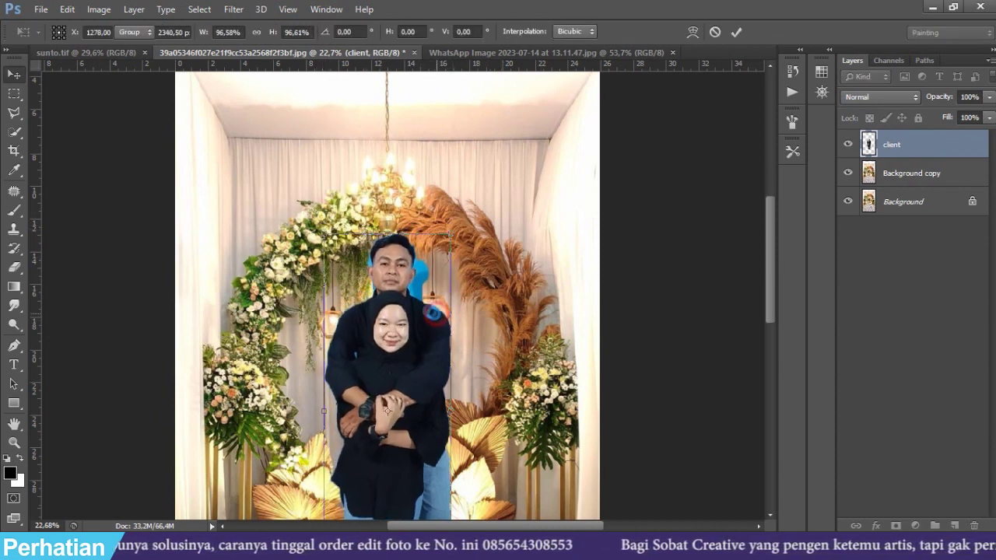
pyautogui.press('Return')
pyautogui.moveTo(422, 314); pyautogui.dragTo(422, 314)
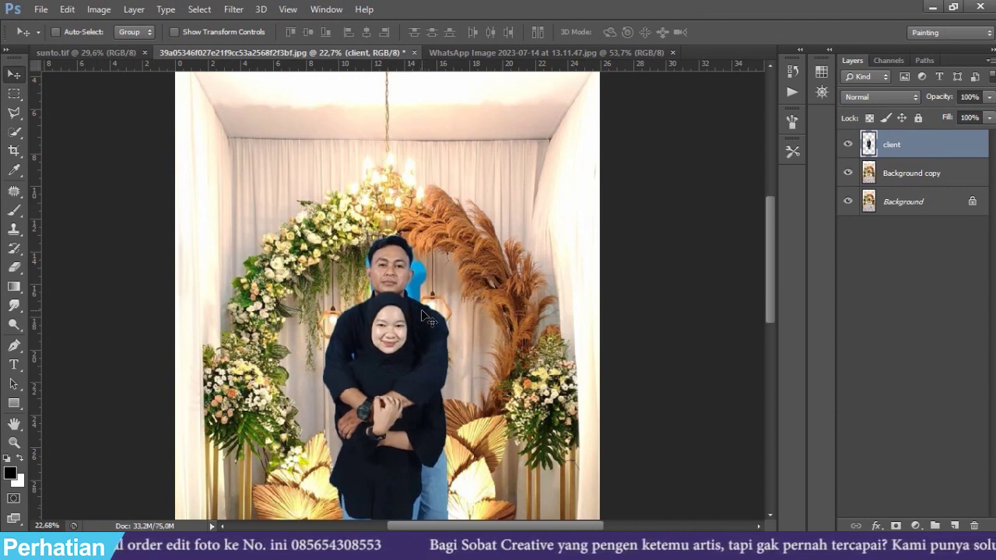
pyautogui.scroll(-2, 422, 314)
# - Crop off the floor and ceiling to a near-square frame and fit it on screen
pyautogui.press('c')
pyautogui.keyDown('alt'); pyautogui.scroll(-1, 424, 310); pyautogui.keyUp('alt')
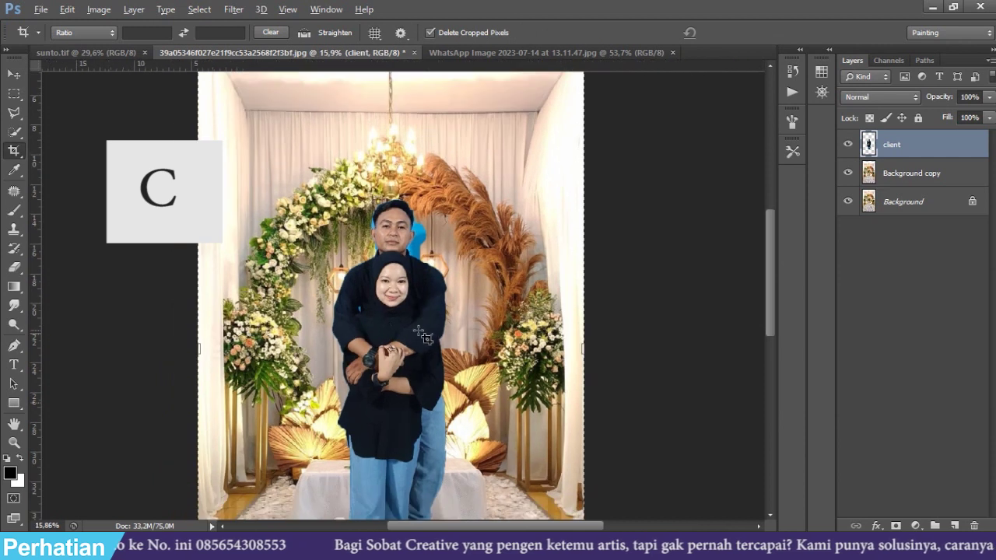
pyautogui.keyDown('alt'); pyautogui.scroll(-2, 424, 310); pyautogui.keyUp('alt')
pyautogui.keyDown('alt'); pyautogui.scroll(-2, 406, 505); pyautogui.keyUp('alt')
pyautogui.moveTo(405, 504); pyautogui.dragTo(409, 426)
pyautogui.moveTo(406, 159); pyautogui.dragTo(404, 192)
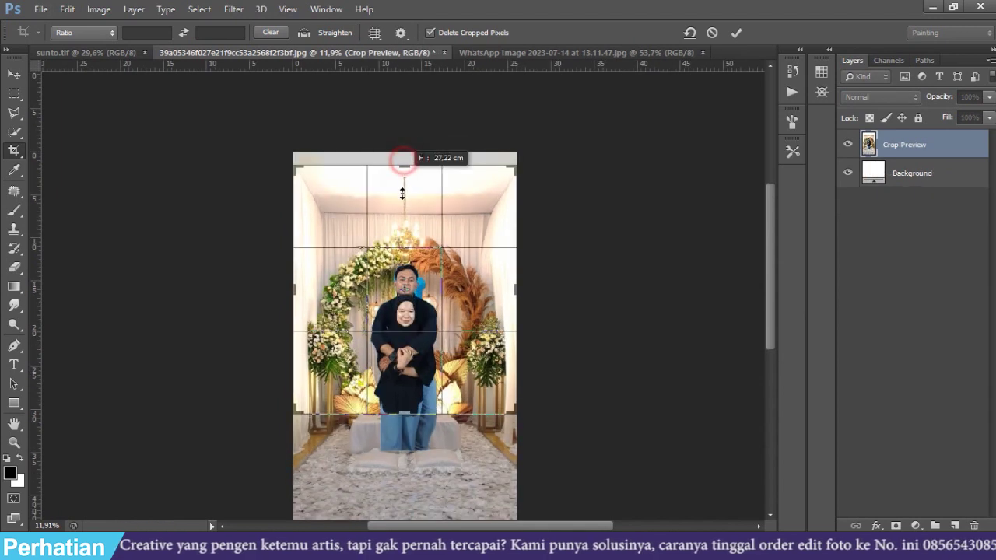
pyautogui.press('Return')
pyautogui.hotkey('ctrl', '0')
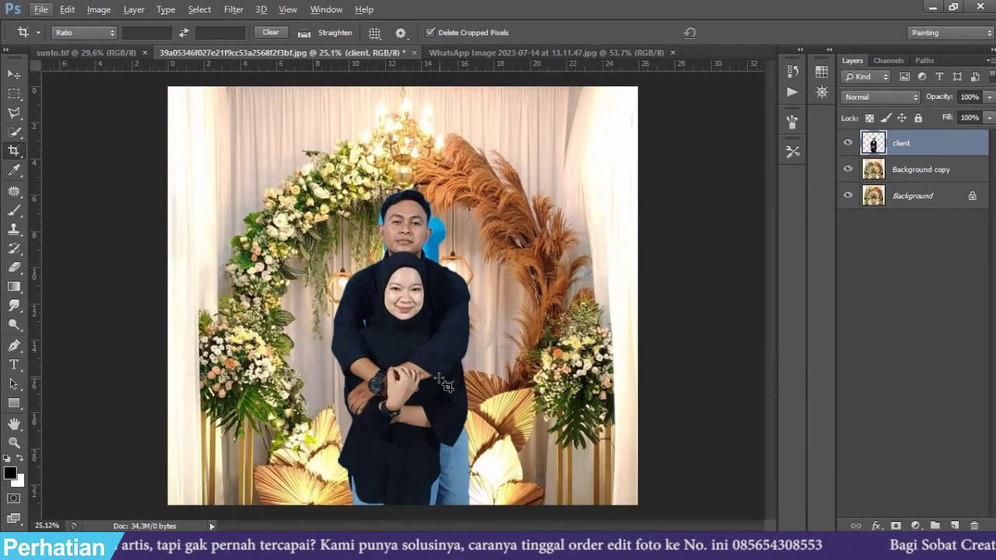
pyautogui.press('v')
pyautogui.scroll(-2, 346, 284)
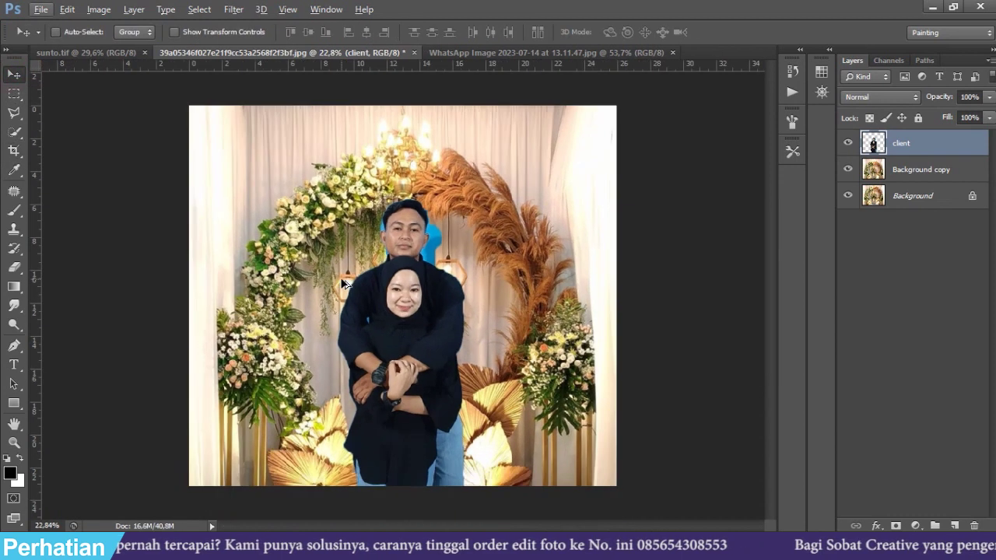
pyautogui.scroll(1, 592, 335)
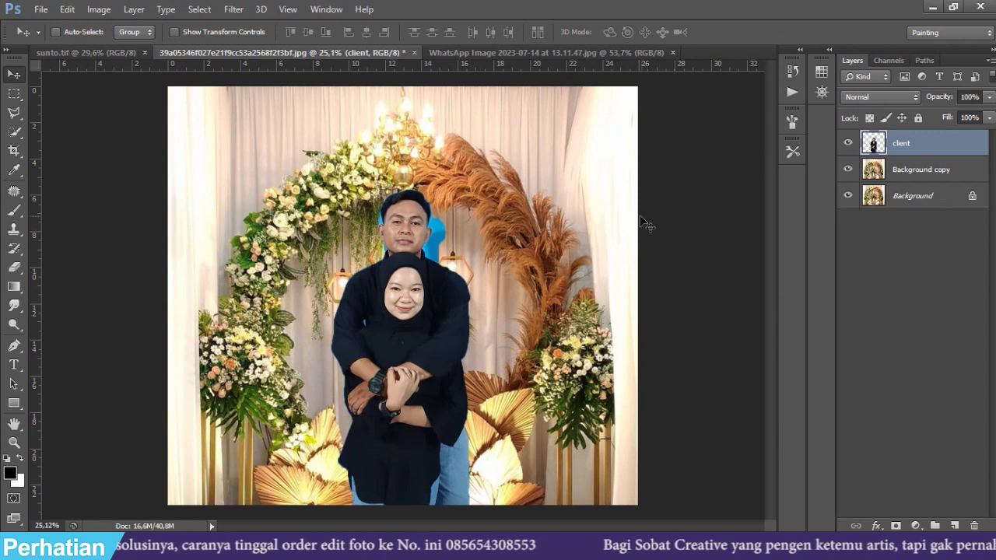
# - Shift the couple slightly down-right, then nudge them a few pixels left
pyautogui.hotkey('ctrl', 't')
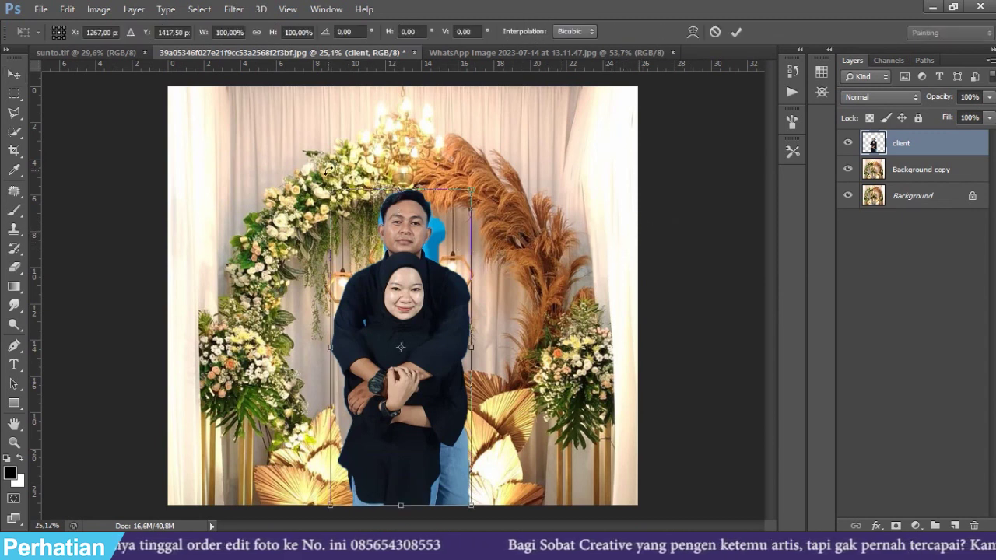
pyautogui.moveTo(366, 180); pyautogui.dragTo(369, 189)
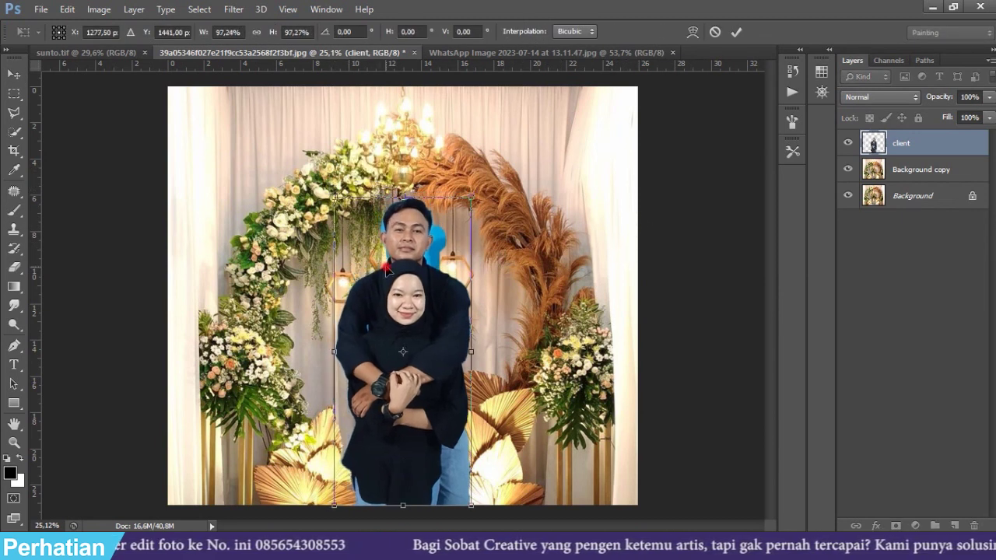
pyautogui.press('Return')
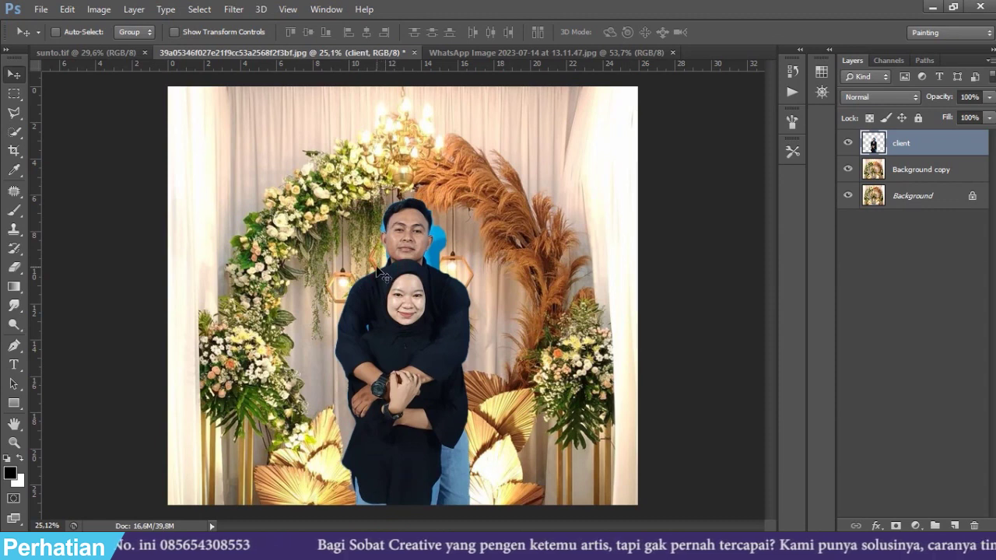
pyautogui.press('Left')
pyautogui.press('Left')
pyautogui.press('Left')
pyautogui.scroll(-2, 360, 291)
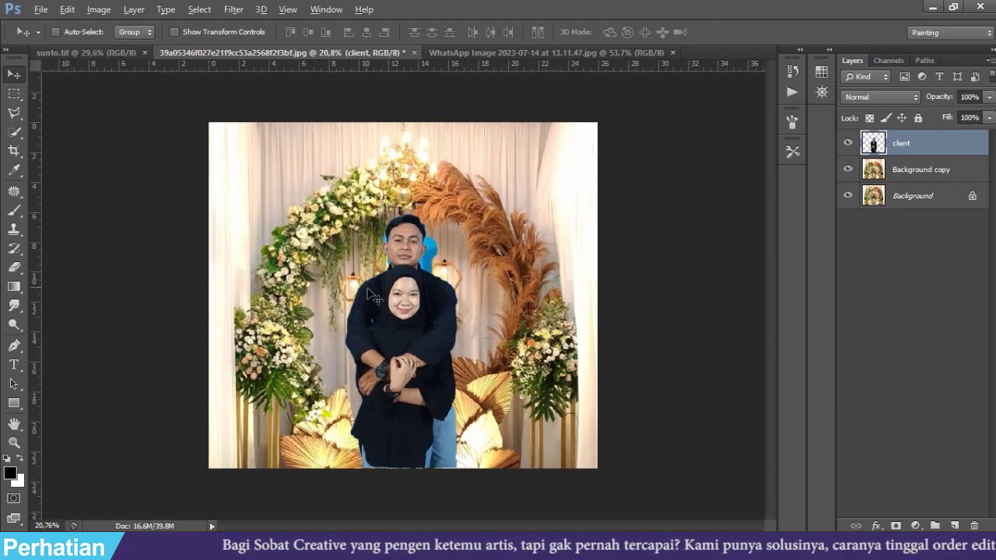
pyautogui.scroll(2, 405, 272)
pyautogui.scroll(2, 466, 249)
pyautogui.scroll(2, 465, 249)
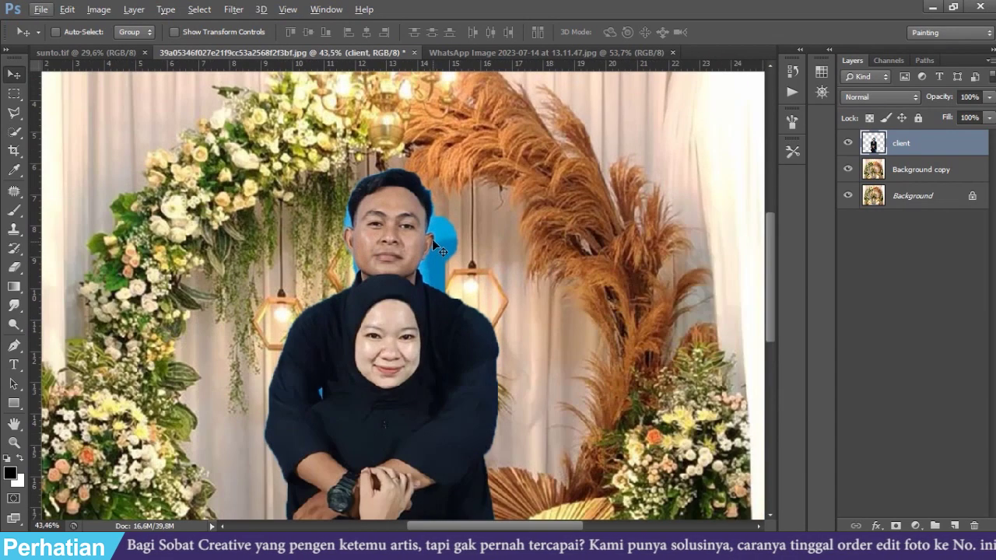
pyautogui.scroll(2, 440, 264)
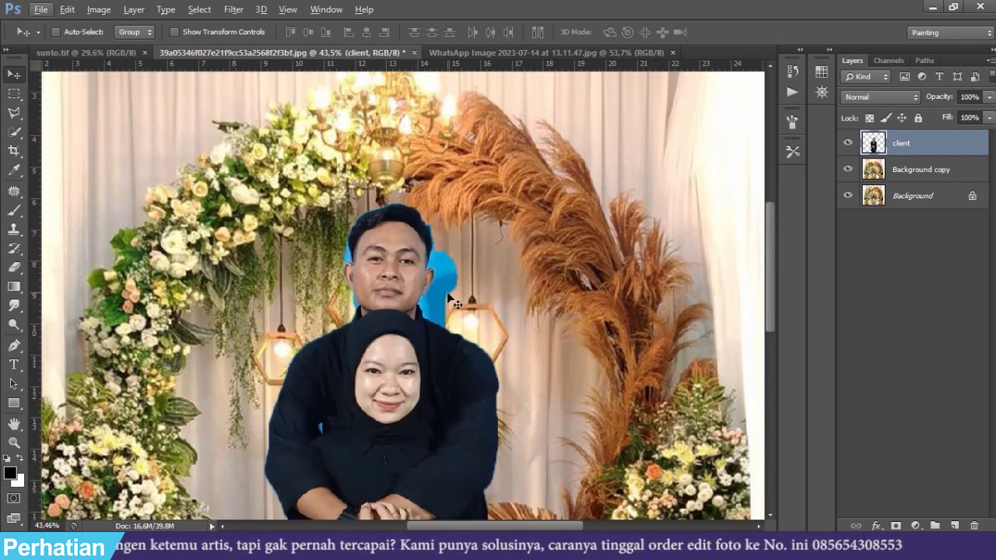
pyautogui.hotkey('alt', 'e')
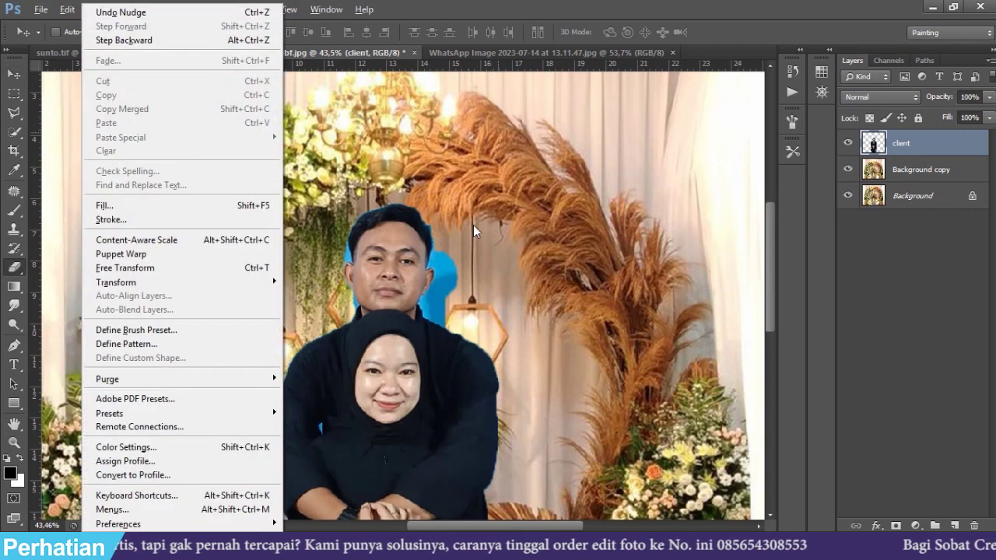
# - Set up the Eraser with a soft brush at full opacity
pyautogui.press('Escape')
pyautogui.press('e')
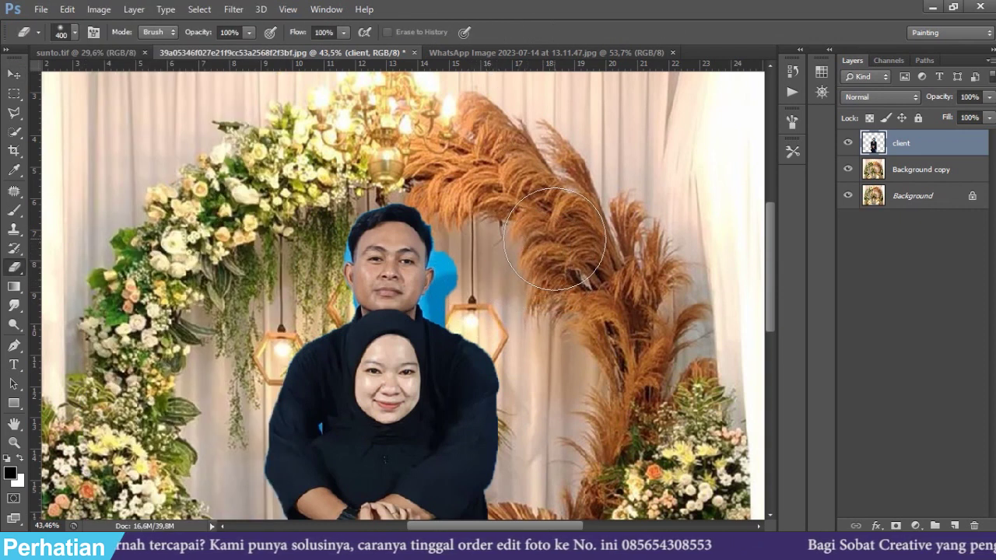
pyautogui.press('v')
pyautogui.press('e')
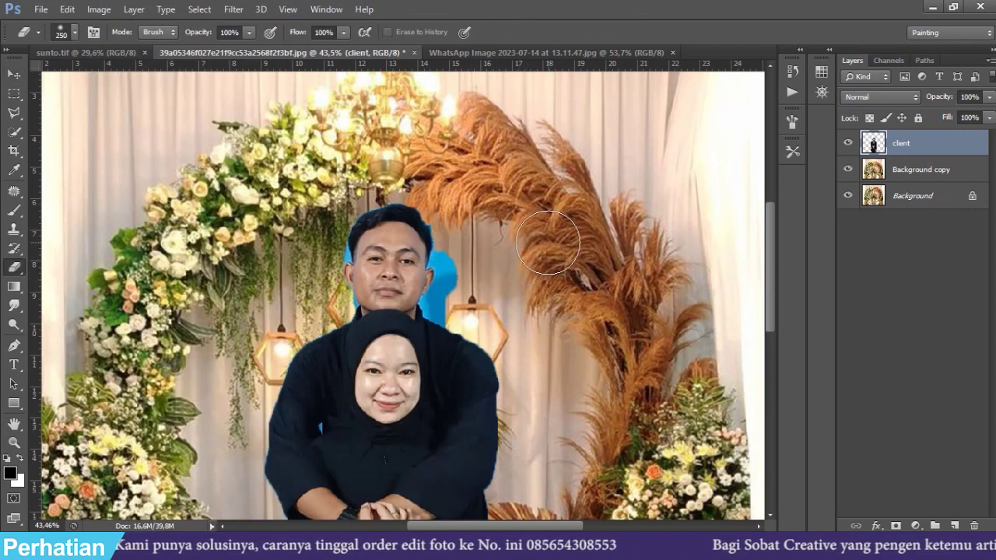
pyautogui.rightClick(525, 301)
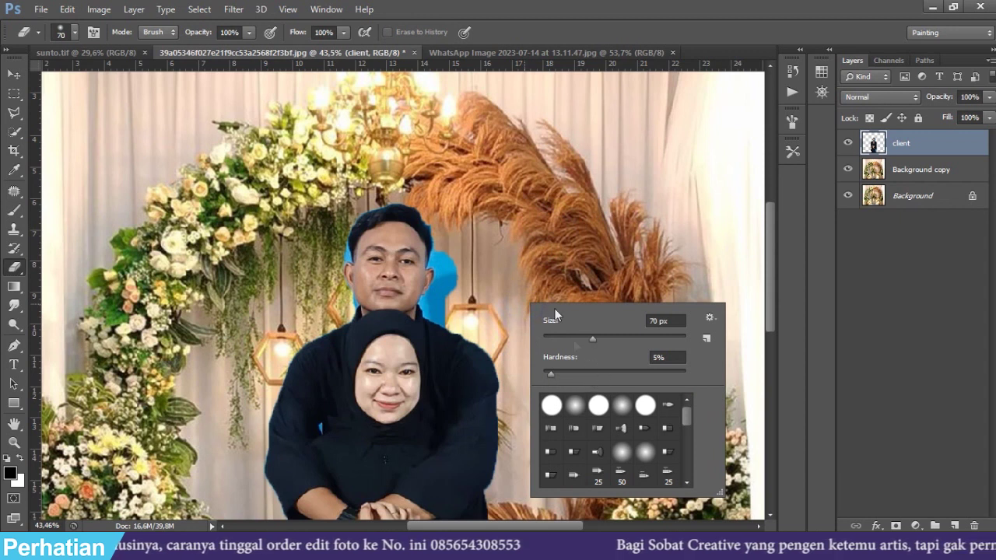
pyautogui.click(554, 283)
pyautogui.click(249, 32)
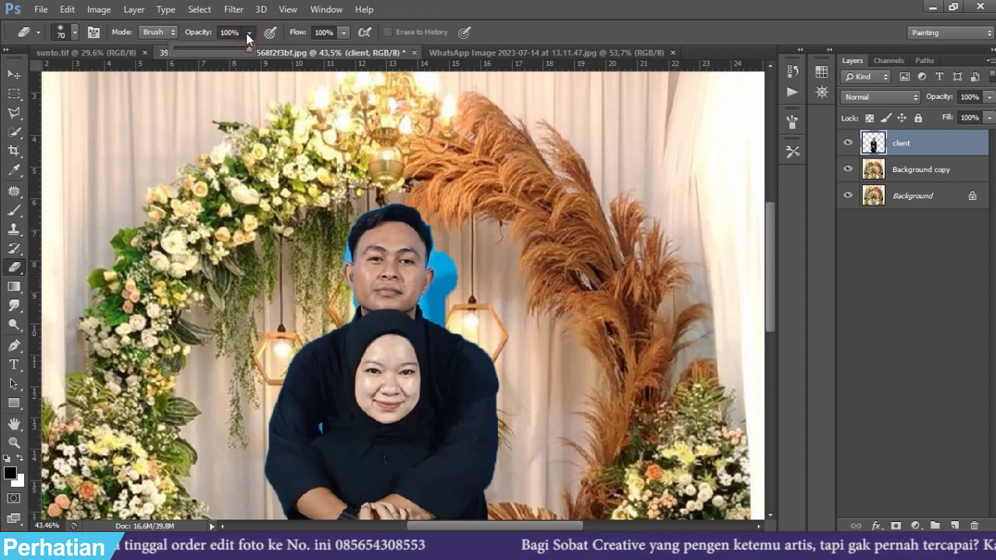
pyautogui.click(249, 32)
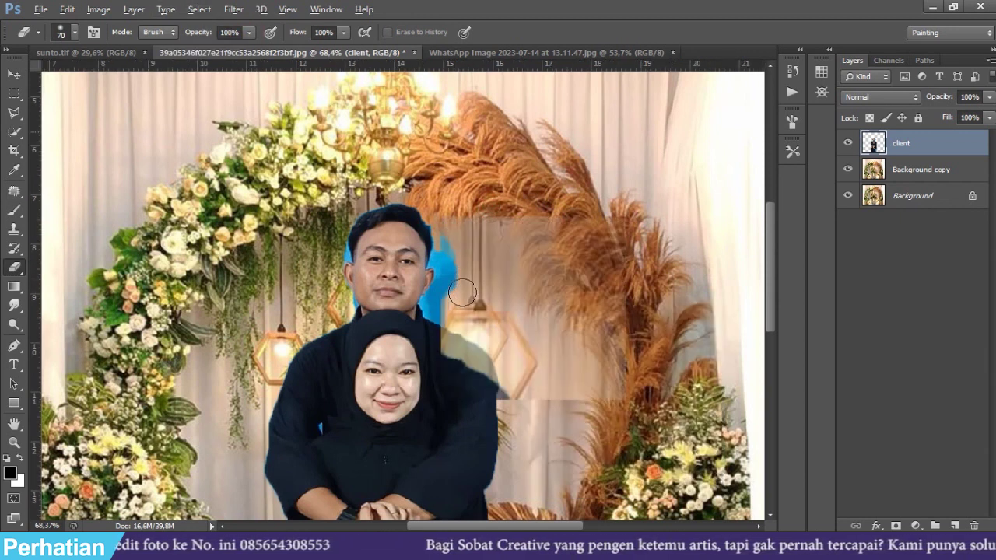
pyautogui.scroll(5, 462, 292)
pyautogui.scroll(-5, 466, 295)
pyautogui.scroll(1, 483, 304)
pyautogui.scroll(1, 488, 305)
pyautogui.scroll(-1, 487, 305)
pyautogui.scroll(2, 488, 305)
pyautogui.scroll(2, 488, 305)
# - Zoom in on the man's head and erase the blue patch right of his face
pyautogui.press('alt')
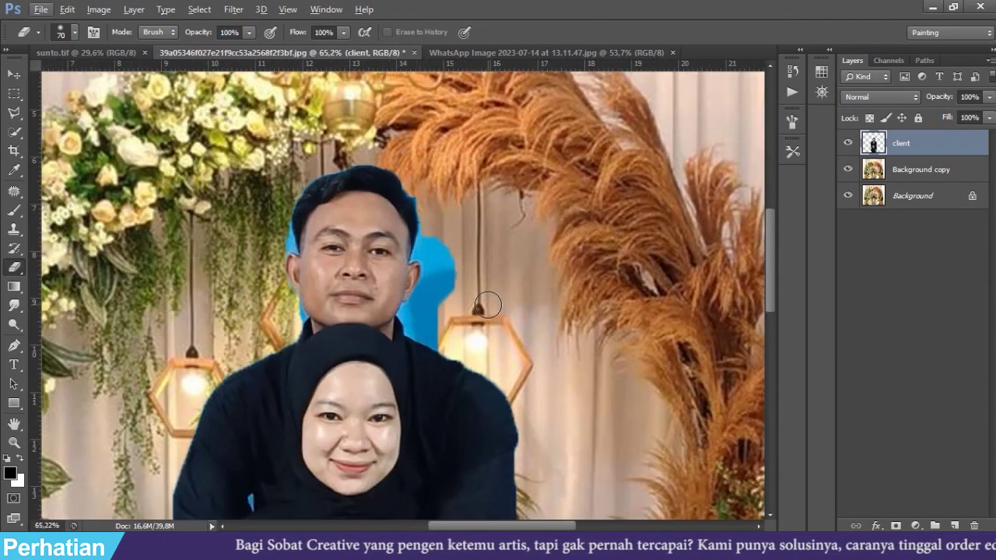
pyautogui.scroll(1, 483, 305)
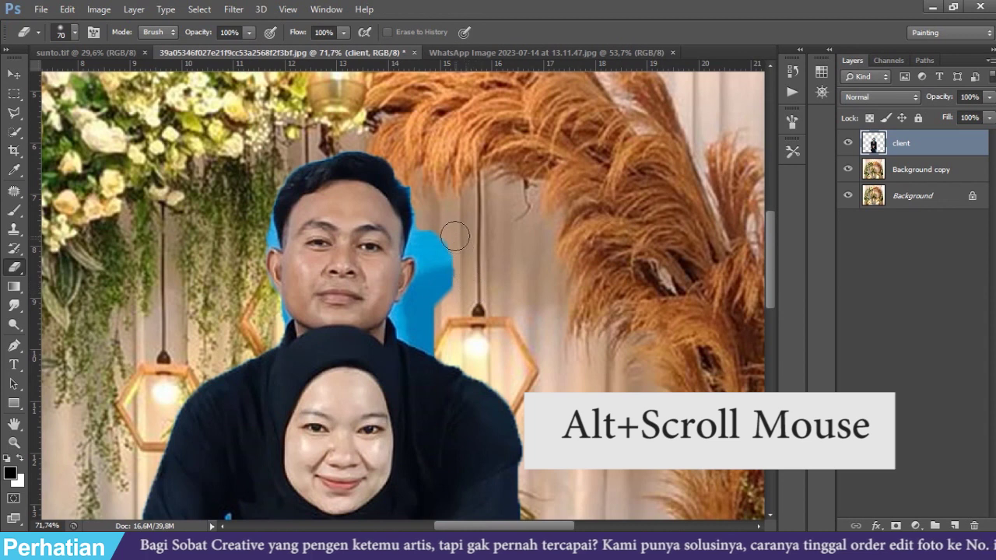
pyautogui.moveTo(456, 235)
pyautogui.mouseDown()
pyautogui.moveTo(440, 305)
pyautogui.moveTo(413, 321)
pyautogui.mouseUp()
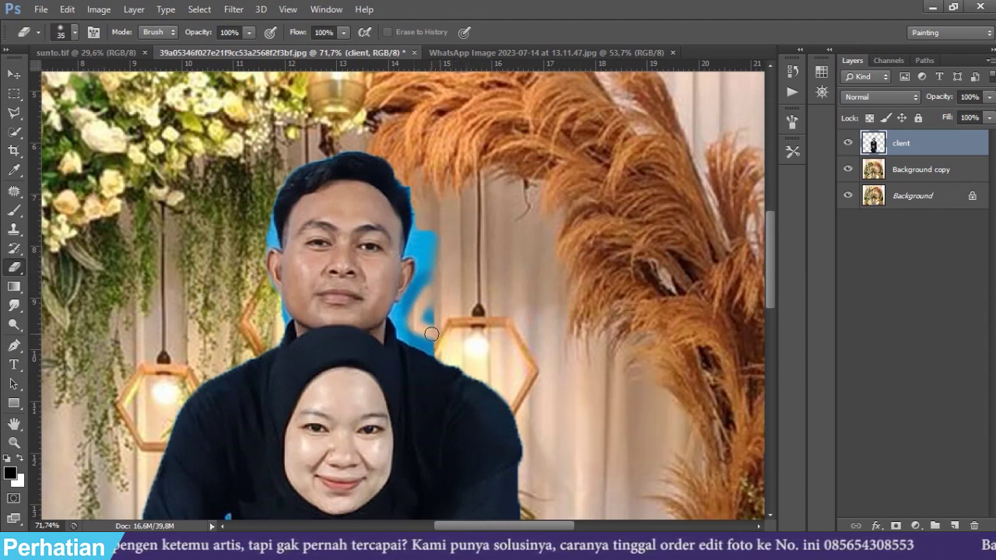
pyautogui.scroll(2, 431, 334)
pyautogui.scroll(2, 432, 336)
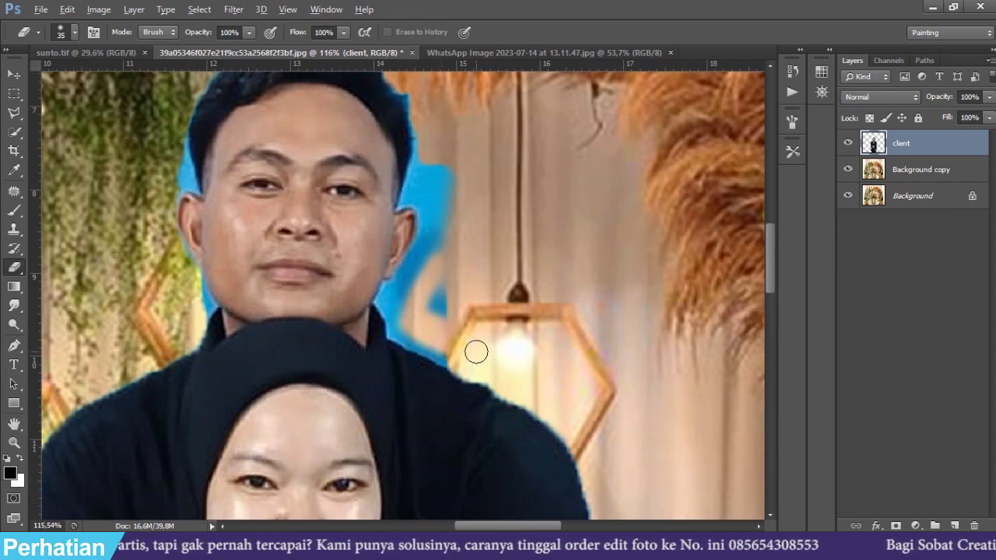
pyautogui.scroll(-2, 476, 353)
pyautogui.scroll(8, 507, 231)
# - Shrink the eraser to 15 px and clean the remaining blue fringe along the edges
pyautogui.press('[')
pyautogui.press('[')
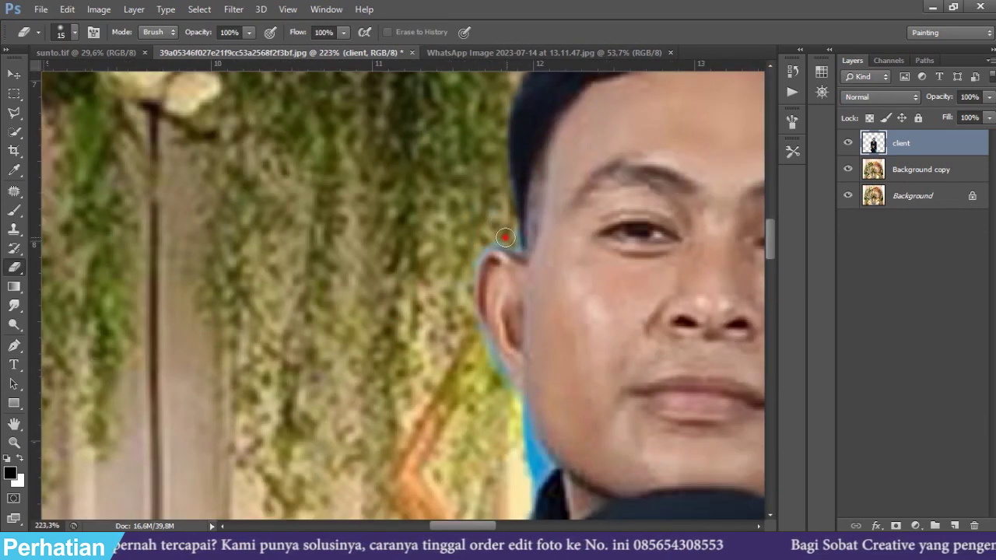
pyautogui.scroll(-4, 507, 231)
pyautogui.scroll(-3, 482, 257)
pyautogui.scroll(-5, 467, 311)
pyautogui.hscroll(-3, 358, 406)
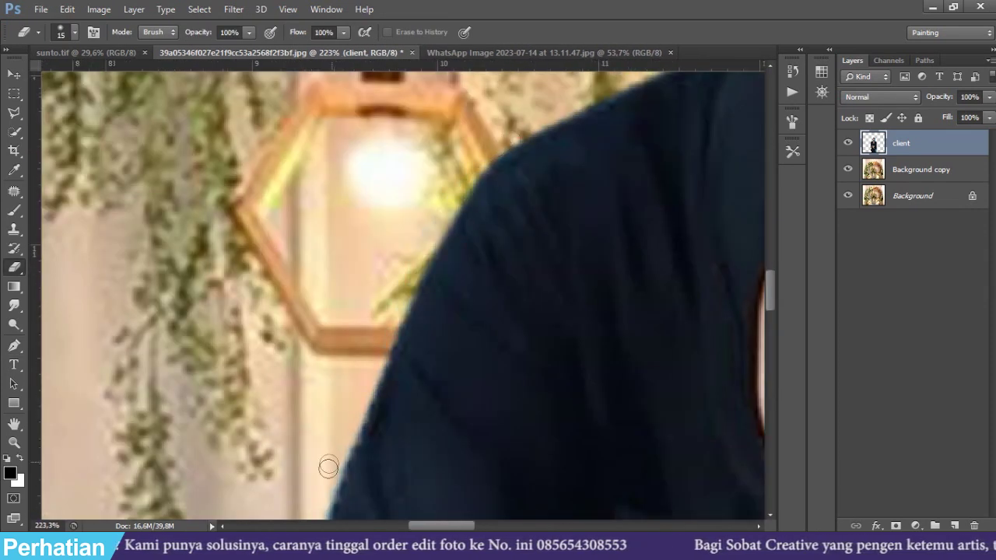
pyautogui.scroll(-2, 357, 406)
pyautogui.scroll(-3, 515, 267)
pyautogui.scroll(-3, 350, 266)
pyautogui.scroll(-3, 456, 260)
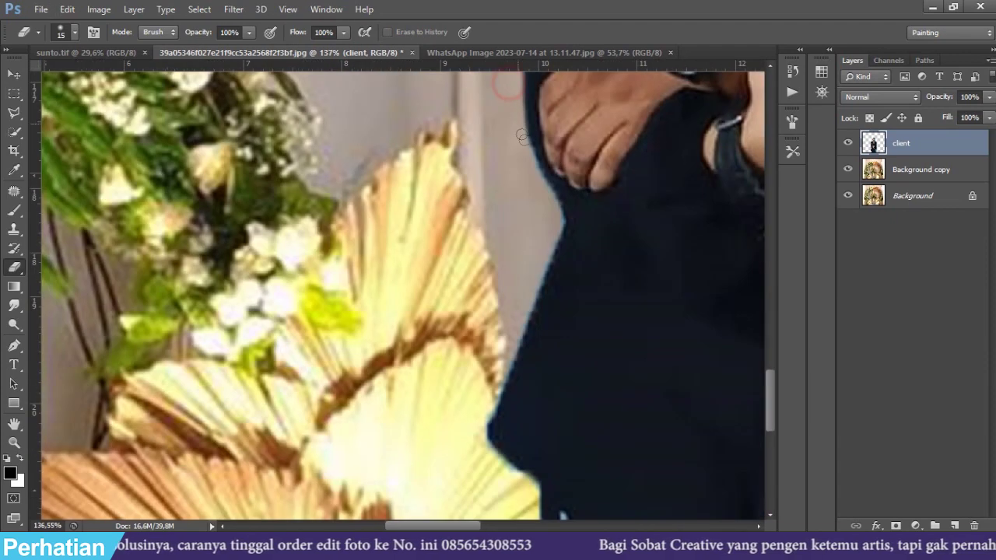
pyautogui.scroll(-3, 509, 90)
pyautogui.scroll(-5, 498, 194)
pyautogui.scroll(-3, 492, 311)
pyautogui.scroll(3, 492, 311)
pyautogui.scroll(5, 492, 311)
pyautogui.scroll(5, 492, 311)
pyautogui.hscroll(-2, 593, 226)
pyautogui.scroll(5, 594, 226)
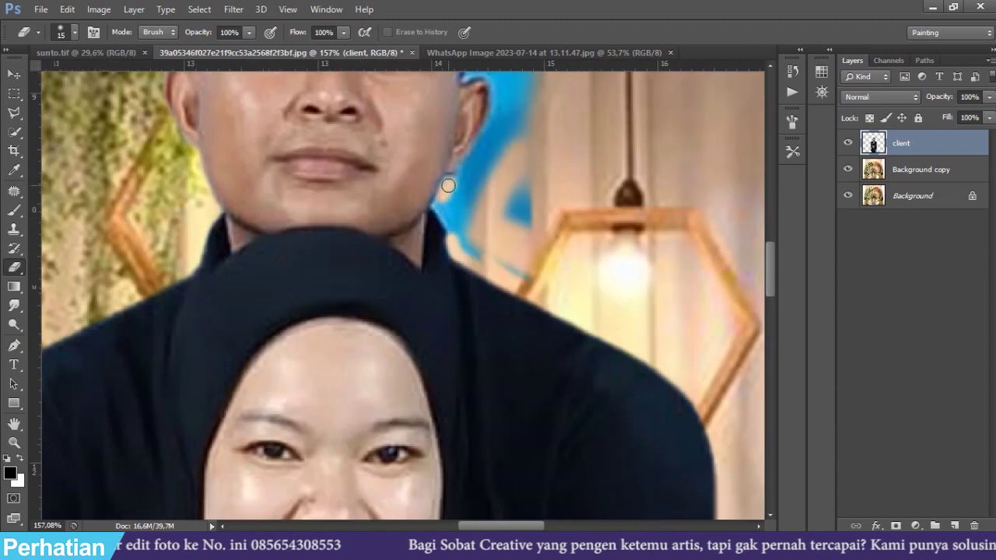
pyautogui.scroll(5, 485, 272)
pyautogui.scroll(3, 484, 271)
pyautogui.scroll(-5, 493, 267)
pyautogui.scroll(-1, 486, 270)
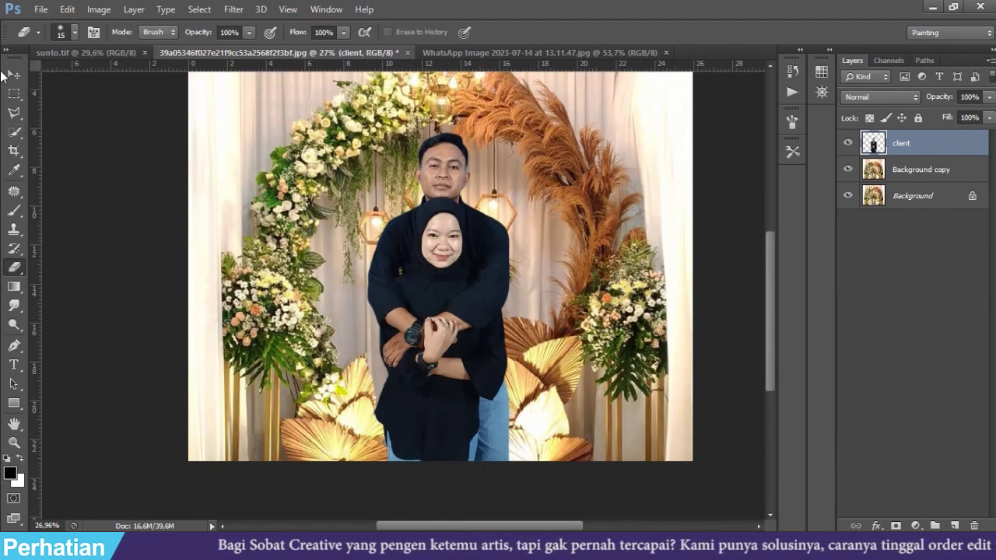
# - Load the couple's outline from the client layer thumbnail and open the adjustment-layer list
pyautogui.click(14, 74)
pyautogui.scroll(-1, 524, 197)
pyautogui.scroll(2, 523, 195)
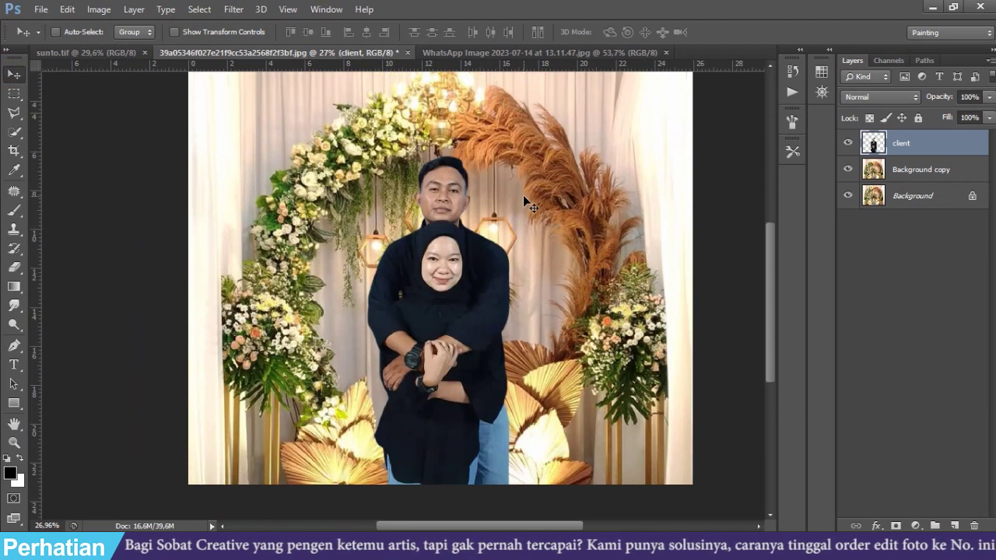
pyautogui.scroll(1, 526, 175)
pyautogui.keyDown('alt'); pyautogui.scroll(-1, 526, 178); pyautogui.keyUp('alt')
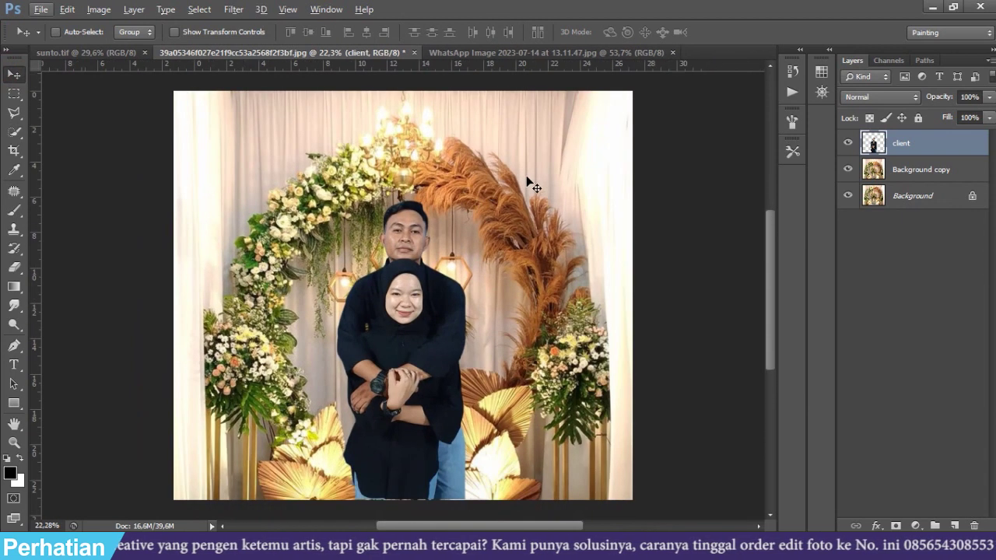
pyautogui.keyDown('alt'); pyautogui.scroll(1, 389, 296); pyautogui.keyUp('alt')
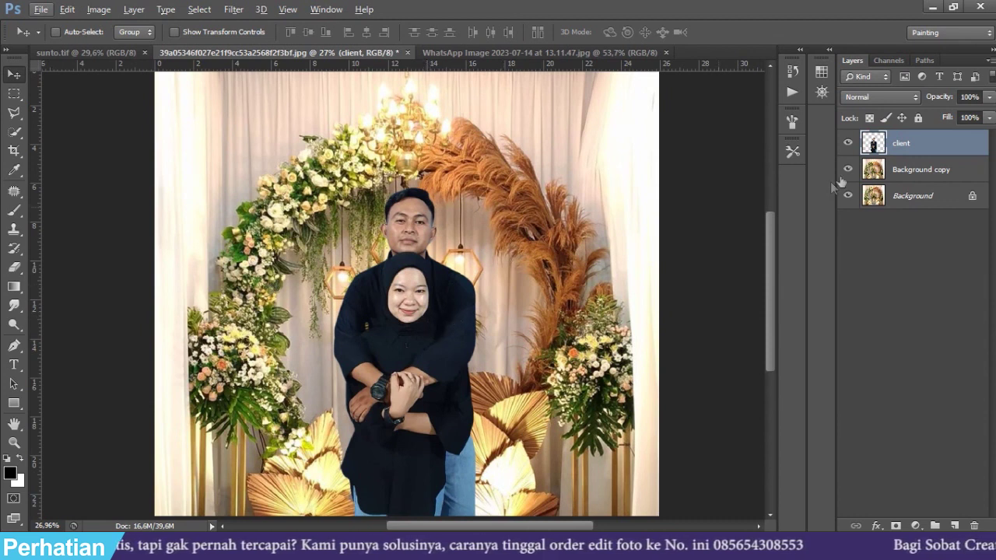
pyautogui.keyDown('ctrl'); pyautogui.click(873, 144); pyautogui.keyUp('ctrl')
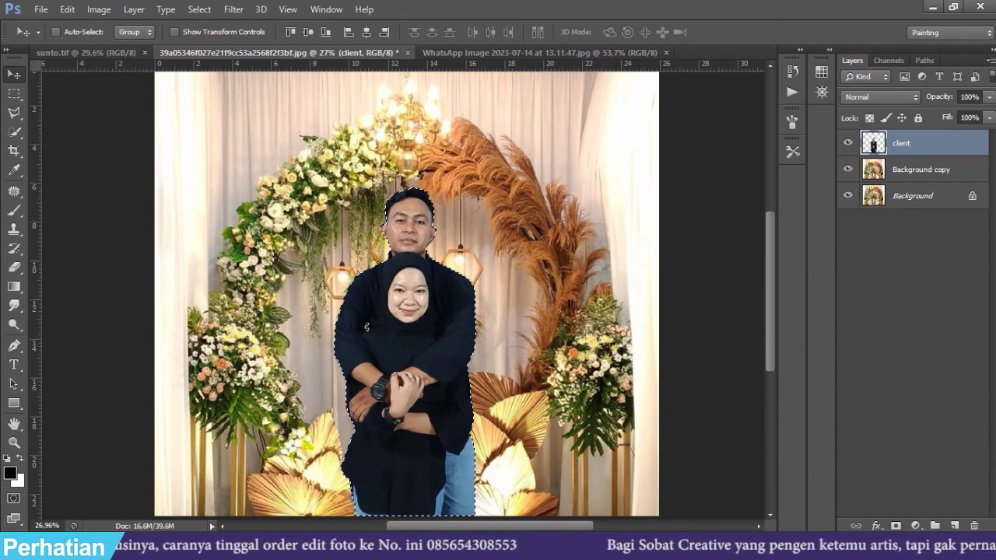
pyautogui.click(915, 526)
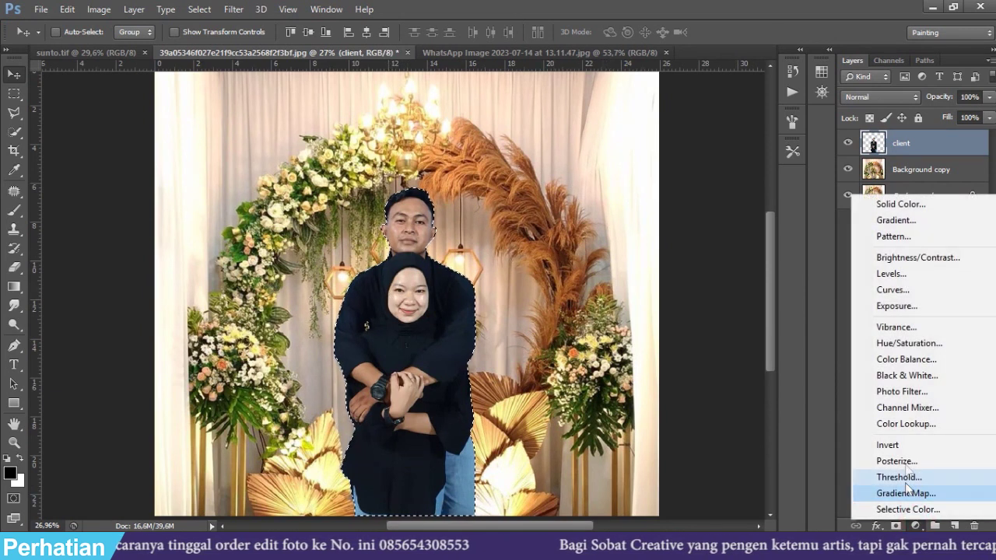
# - Add a Brightness/Contrast layer masked to the couple with brightness 31, then reselect the couple
pyautogui.click(929, 258)
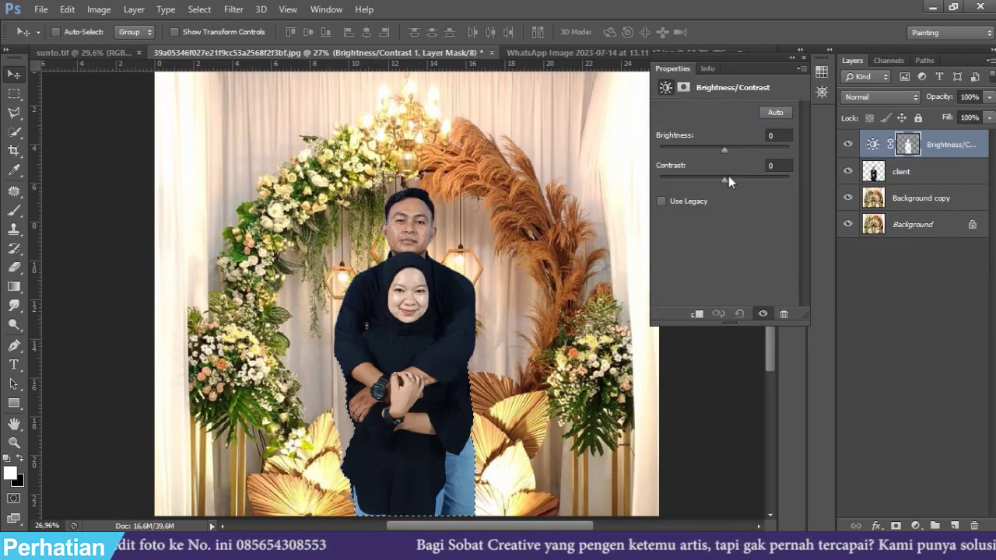
pyautogui.moveTo(726, 146); pyautogui.dragTo(738, 148)
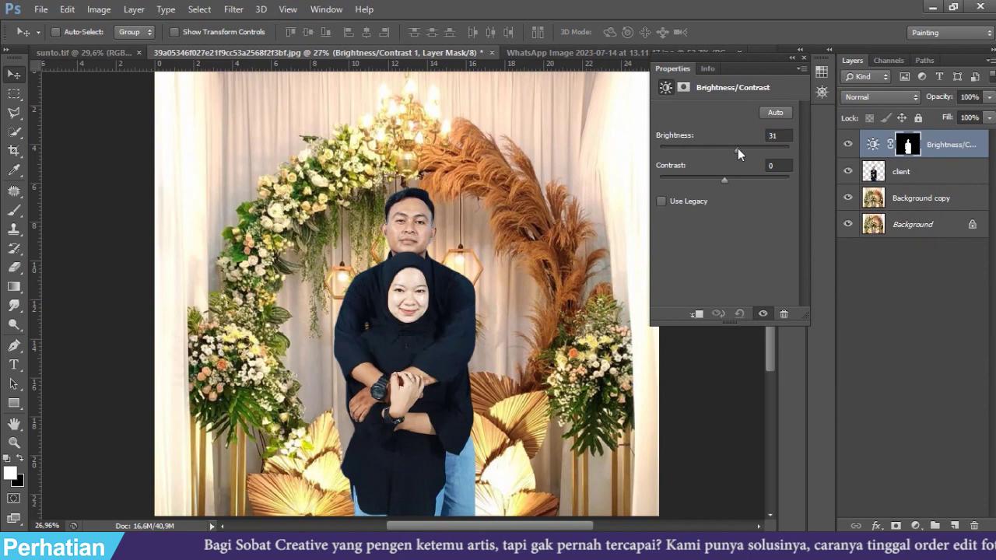
pyautogui.click(804, 59)
pyautogui.click(892, 175)
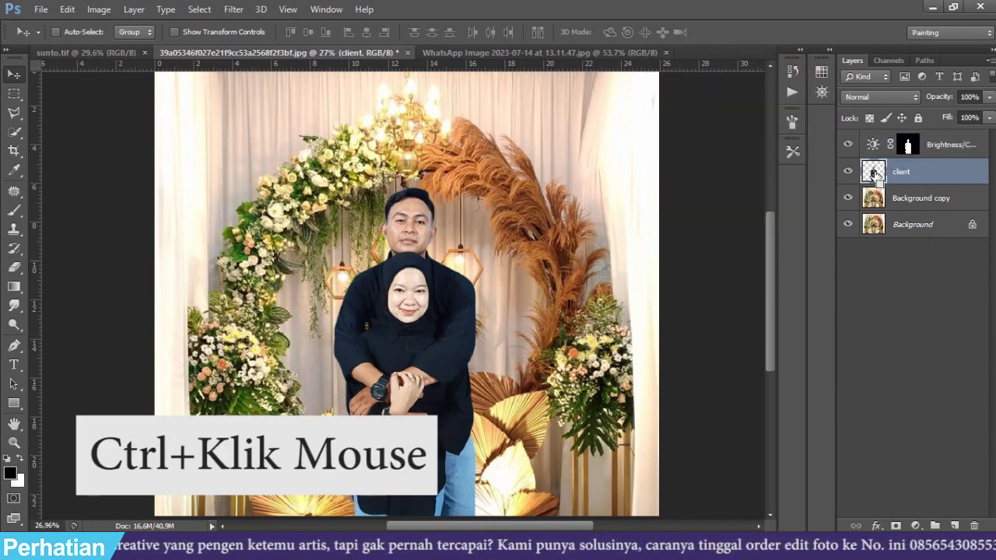
pyautogui.keyDown('ctrl'); pyautogui.click(876, 175); pyautogui.keyUp('ctrl')
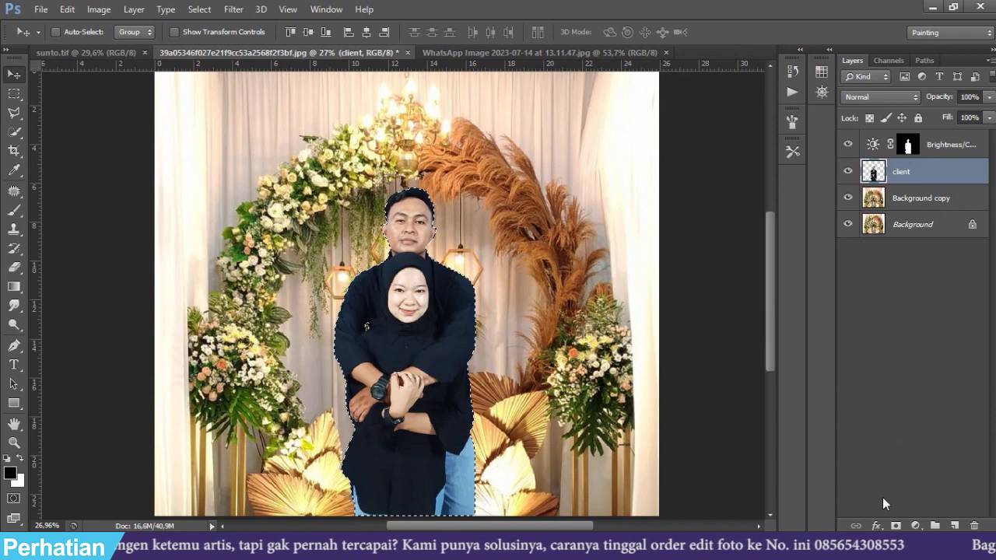
# - Add a couple-masked Color Balance: midtones Cyan-Red +16, Magenta-Green -6, Yellow-Blue -15
pyautogui.click(915, 526)
pyautogui.click(934, 359)
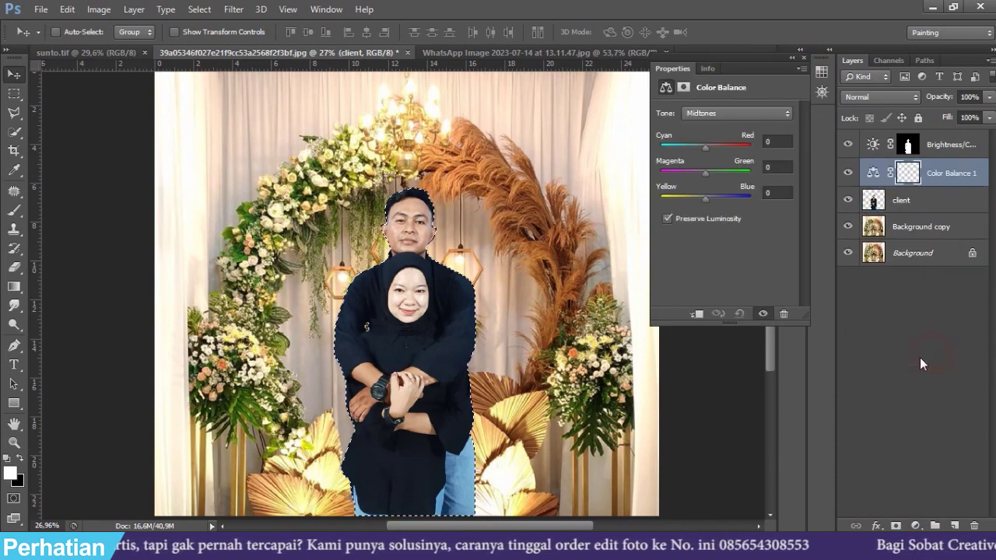
pyautogui.click(710, 145)
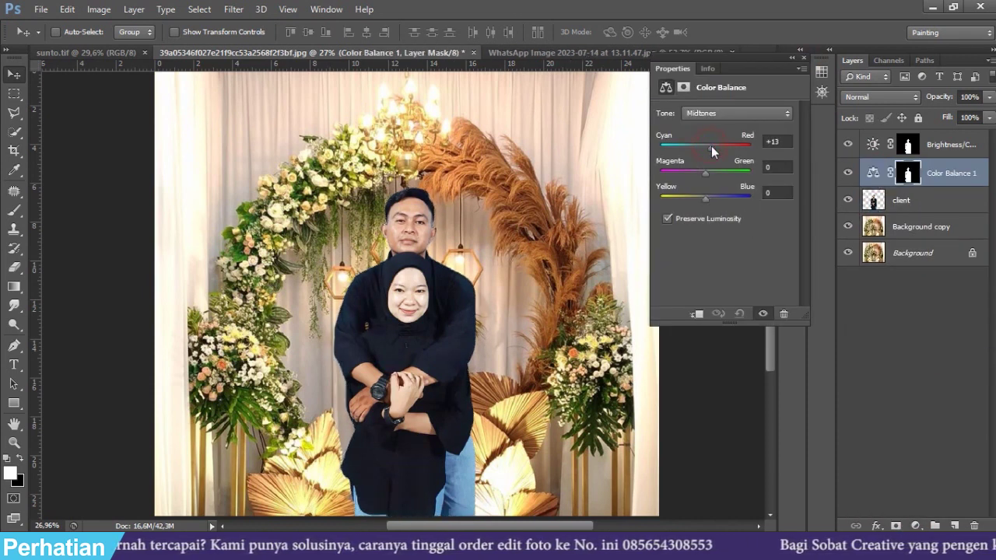
pyautogui.click(713, 145)
pyautogui.moveTo(703, 200); pyautogui.dragTo(699, 199)
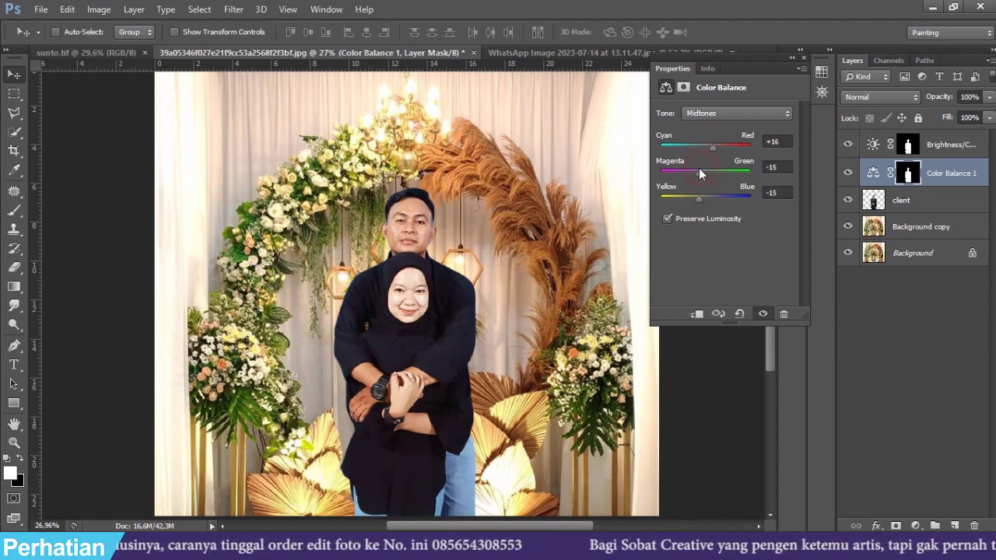
pyautogui.moveTo(707, 170); pyautogui.dragTo(705, 167)
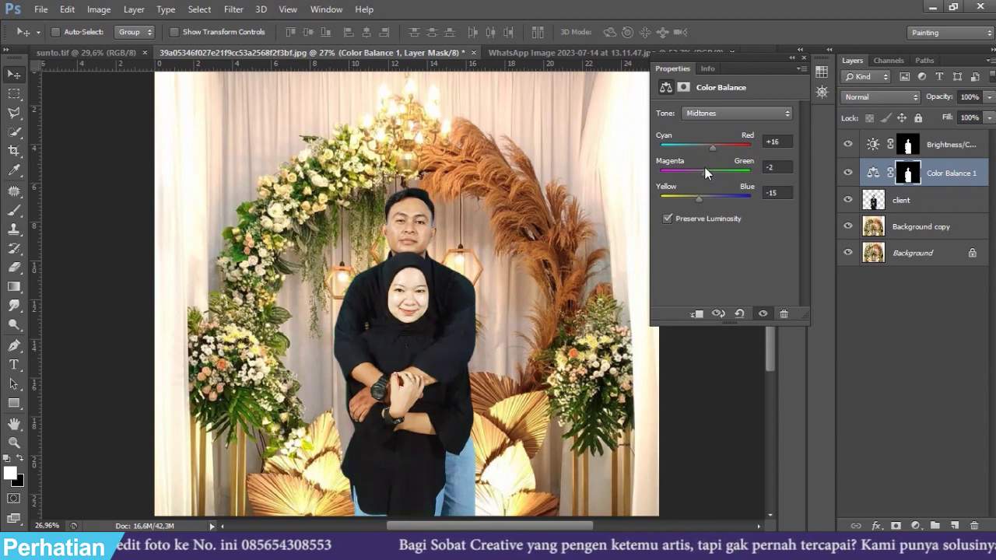
pyautogui.click(794, 57)
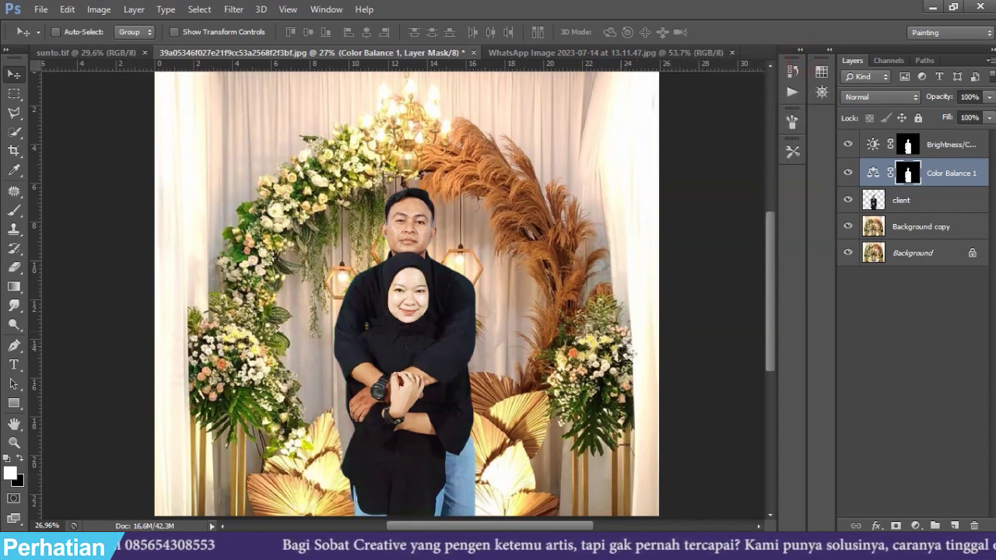
pyautogui.click(907, 204)
# - Add a Curves layer masked to the couple's selection, raising the black point to output 14
pyautogui.keyDown('ctrl'); pyautogui.click(873, 203); pyautogui.keyUp('ctrl')
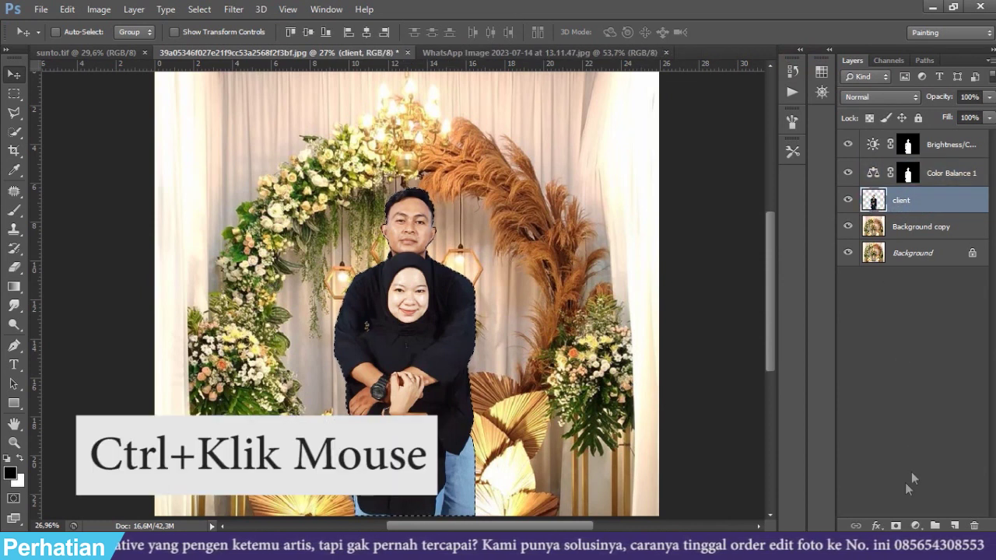
pyautogui.click(915, 526)
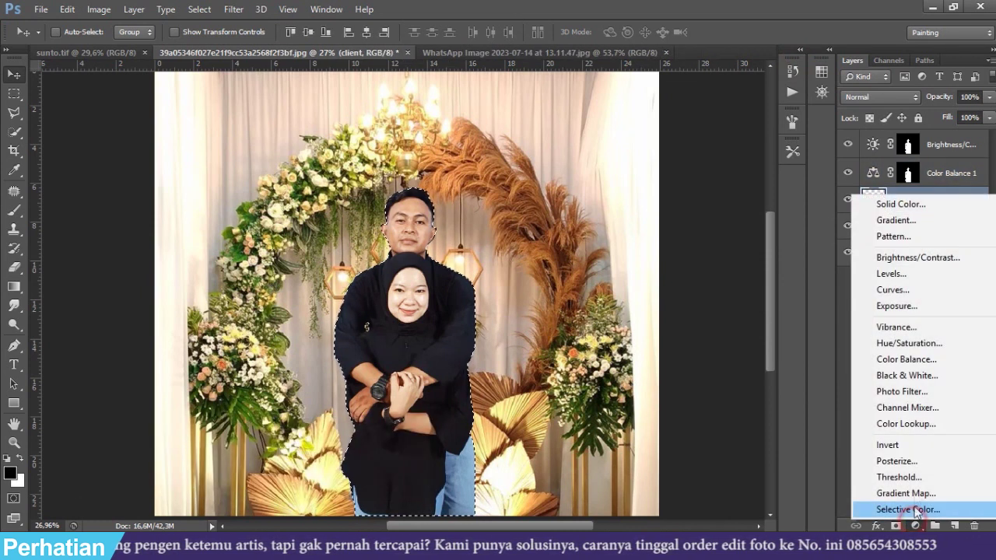
pyautogui.click(913, 291)
pyautogui.moveTo(689, 244); pyautogui.dragTo(686, 237)
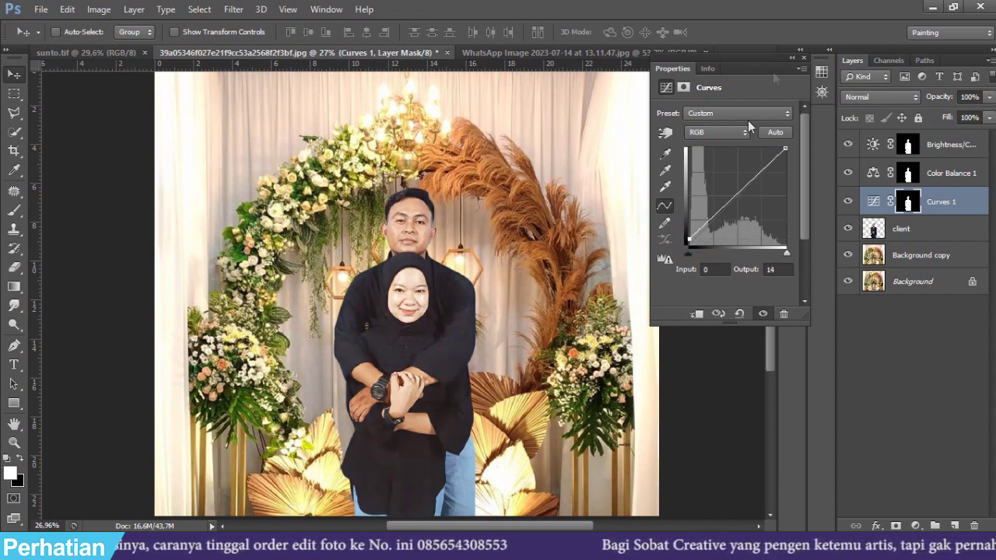
pyautogui.click(805, 58)
# - Scroll the Layers panel and select the Brightness/Contrast 1 layer at the top
pyautogui.scroll(-2, 440, 315)
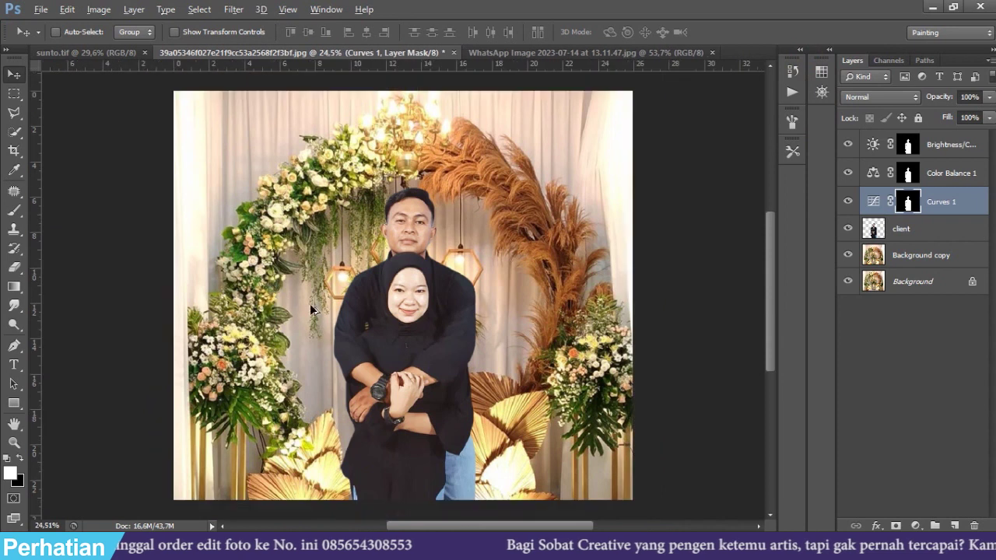
pyautogui.scroll(1, 440, 315)
pyautogui.click(916, 152)
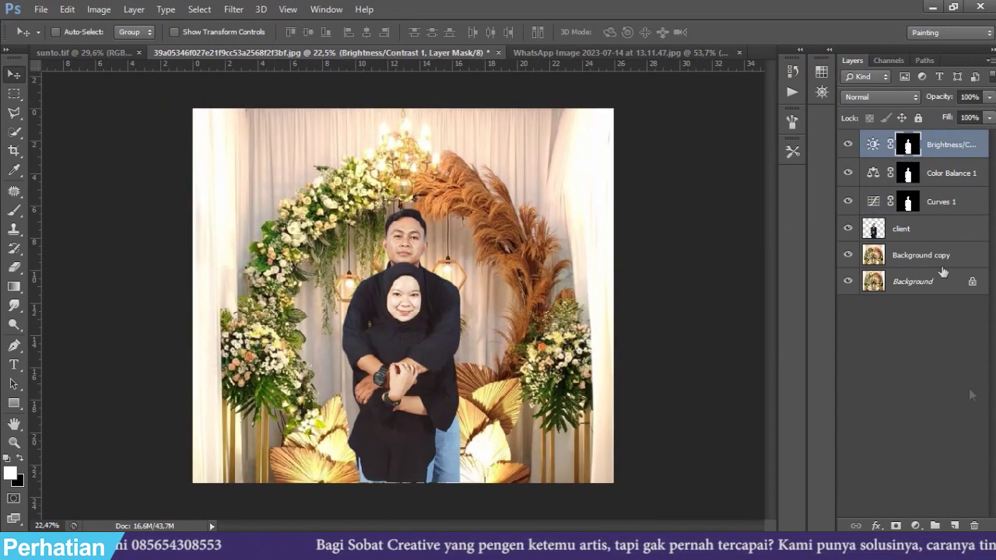
# - Add a Color Balance 2 layer with midtones Cyan-Red +18 and Yellow-Blue -16, toggling it to compare
pyautogui.click(915, 526)
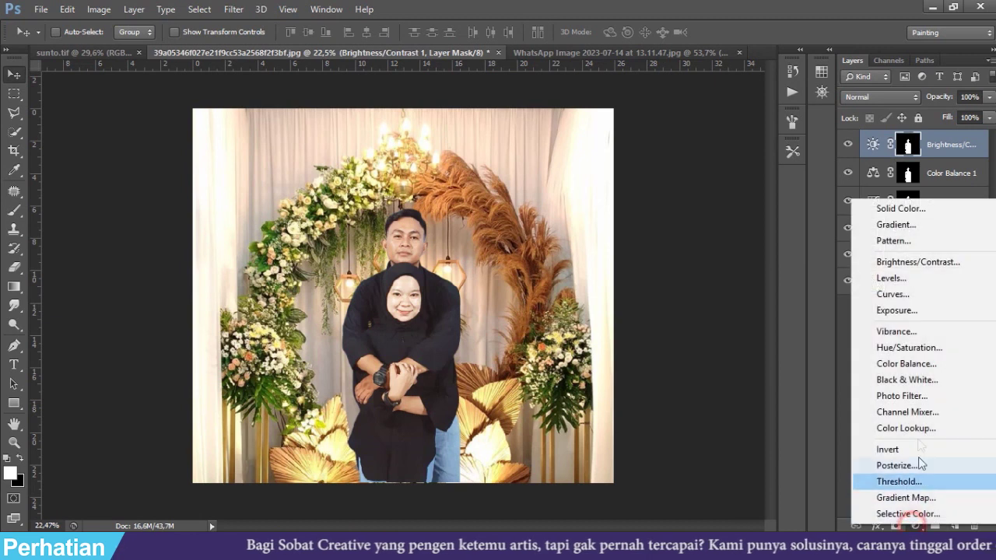
pyautogui.click(905, 363)
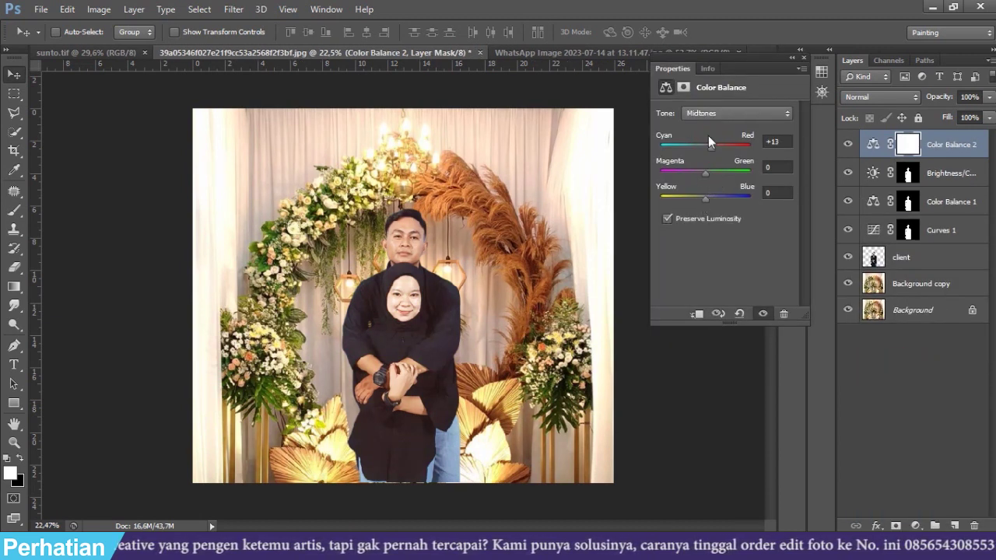
pyautogui.moveTo(703, 201); pyautogui.dragTo(696, 201)
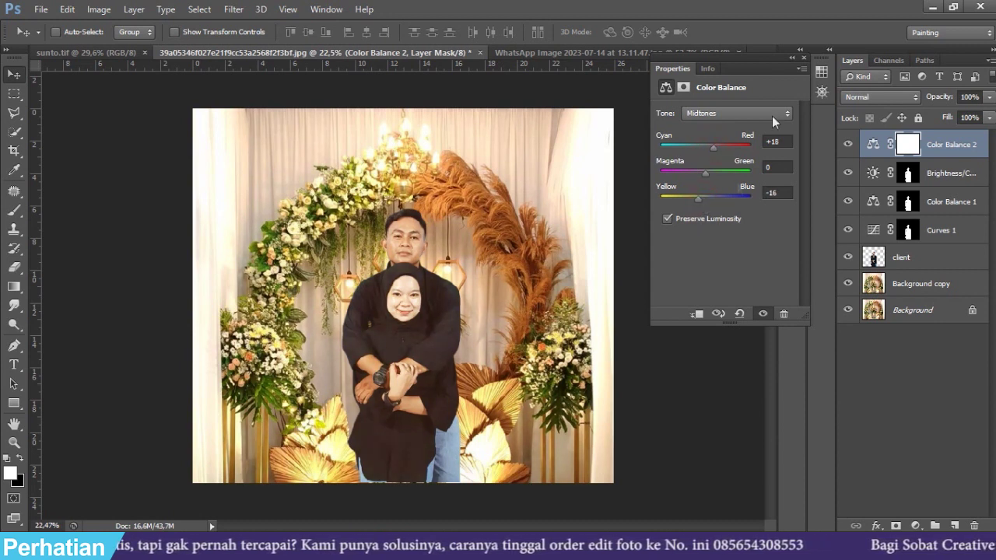
pyautogui.click(805, 59)
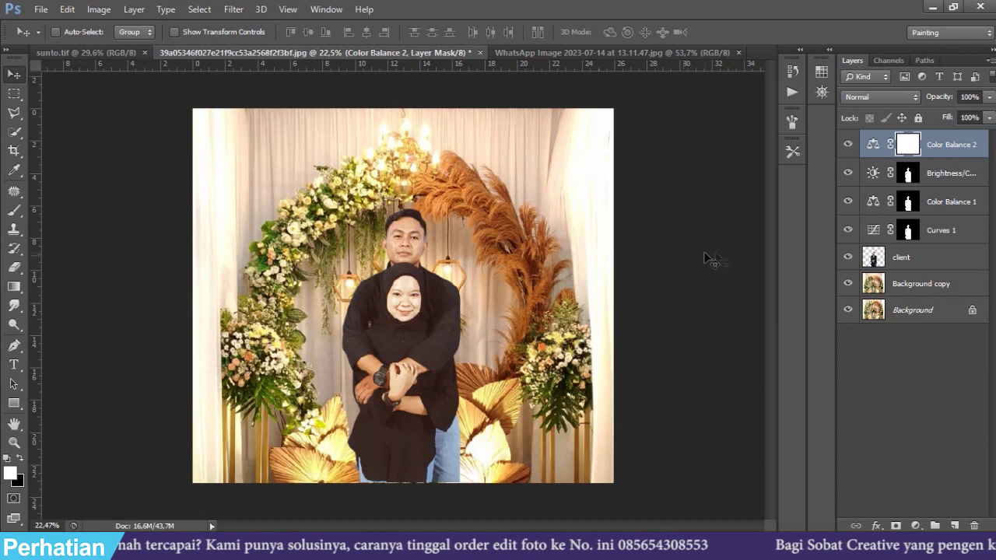
pyautogui.click(848, 146)
pyautogui.click(847, 146)
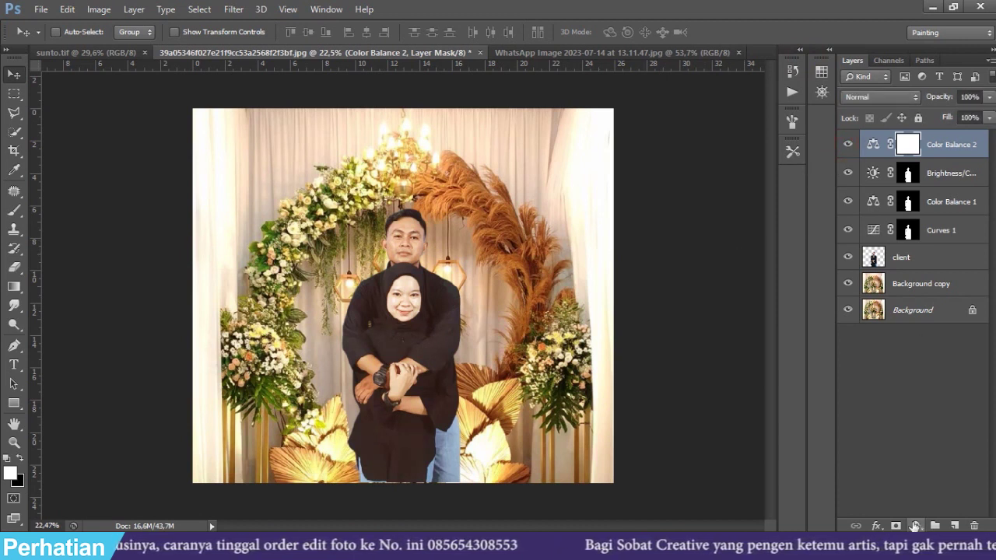
# - Add a Curves 2 layer over the whole image with the black point lifted to output 10
pyautogui.click(916, 525)
pyautogui.click(887, 291)
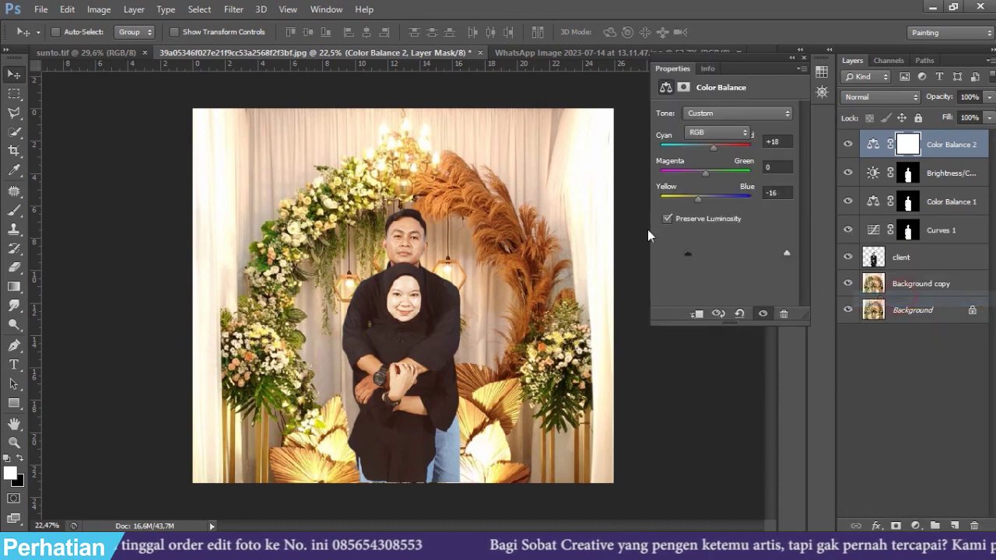
pyautogui.click(688, 239)
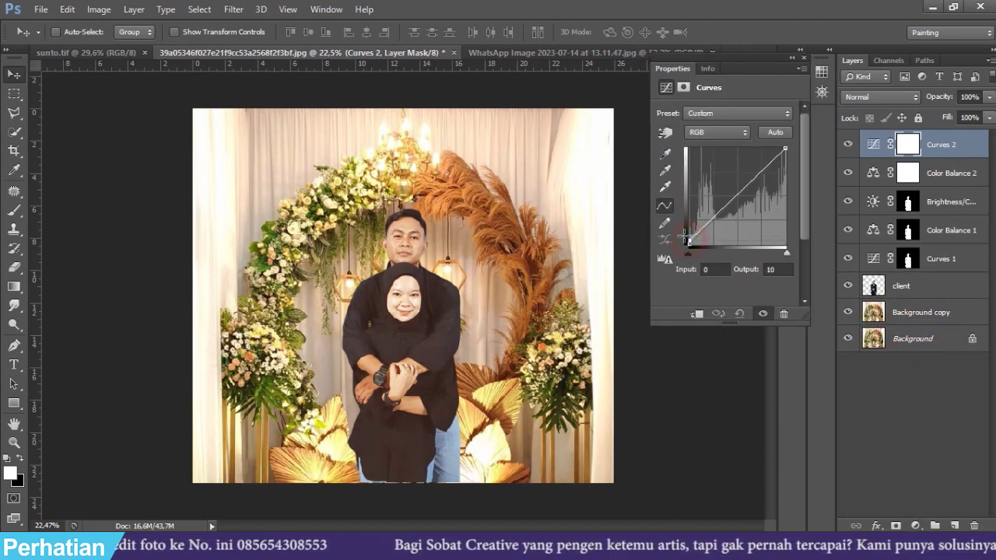
pyautogui.moveTo(683, 235); pyautogui.dragTo(684, 236)
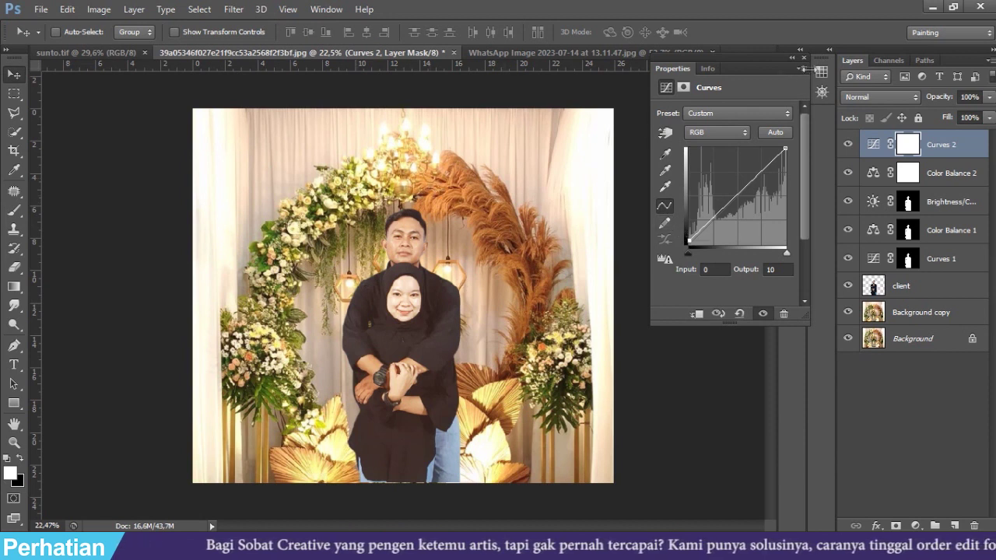
pyautogui.click(804, 59)
pyautogui.scroll(-2, 483, 332)
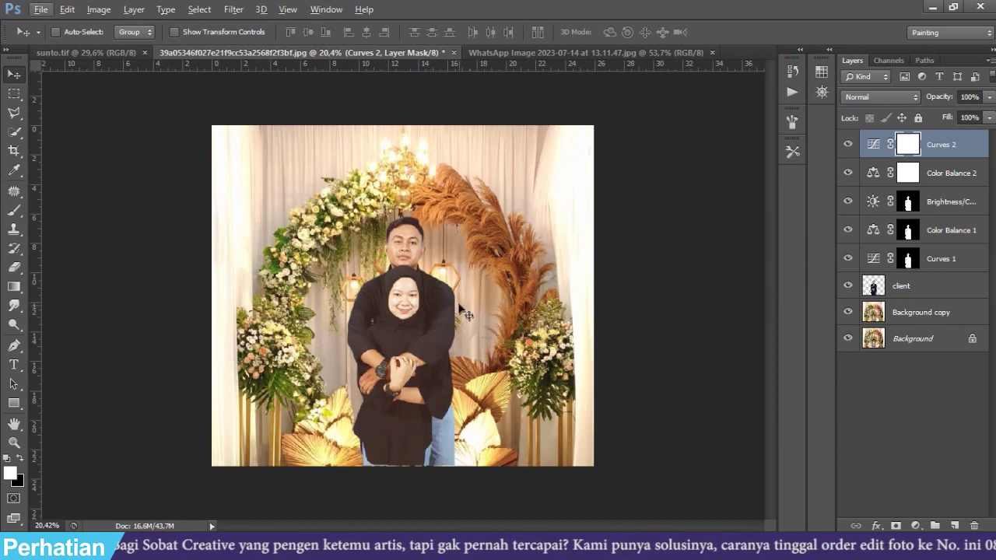
pyautogui.scroll(-1, 483, 332)
pyautogui.scroll(3, 509, 408)
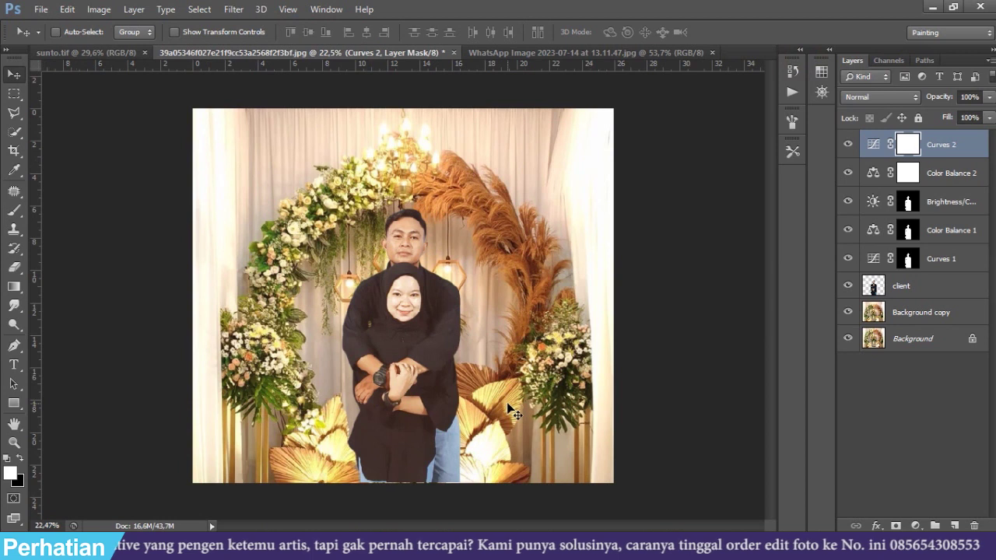
pyautogui.scroll(-1, 546, 326)
pyautogui.scroll(1, 547, 324)
pyautogui.press('alt')
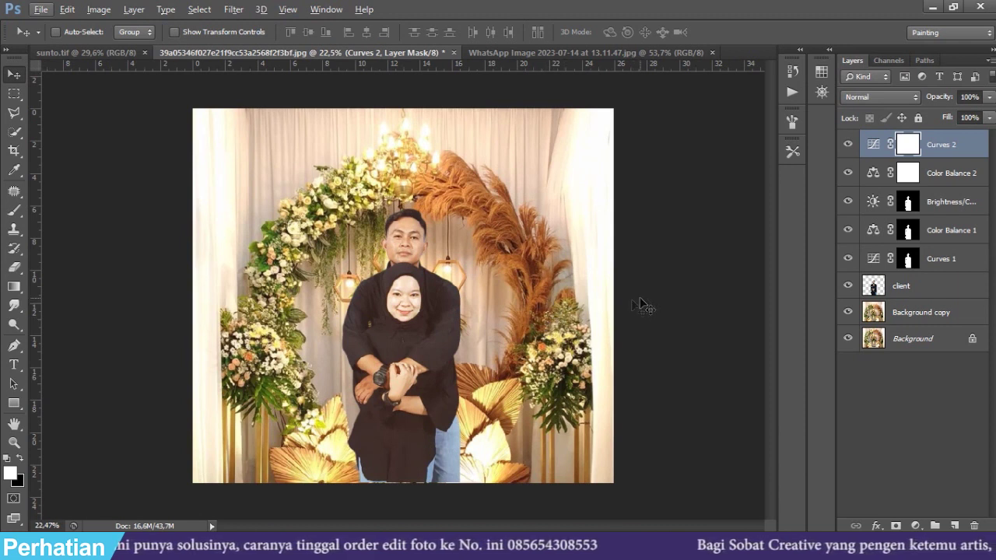
pyautogui.click(566, 52)
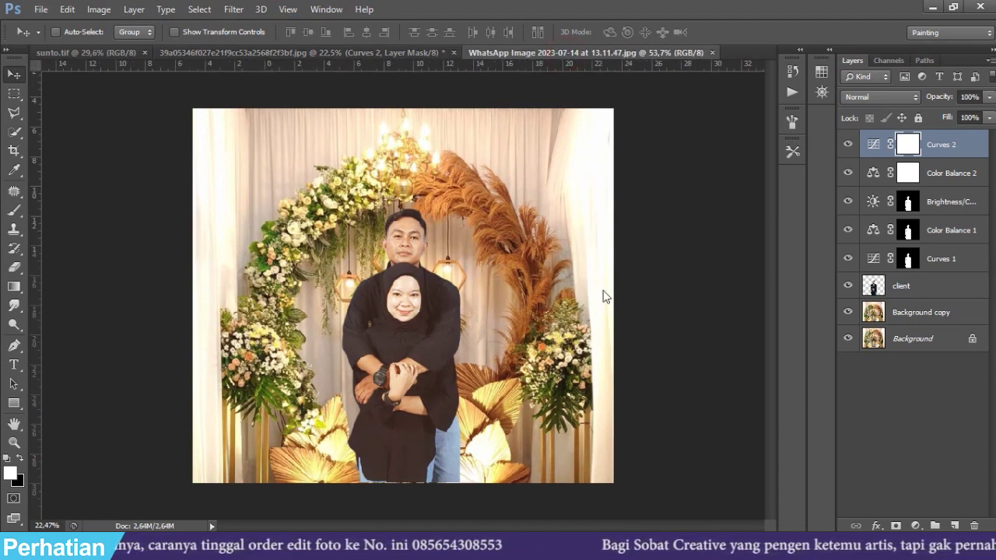
pyautogui.hotkey('ctrl', 'shift', 'Tab')
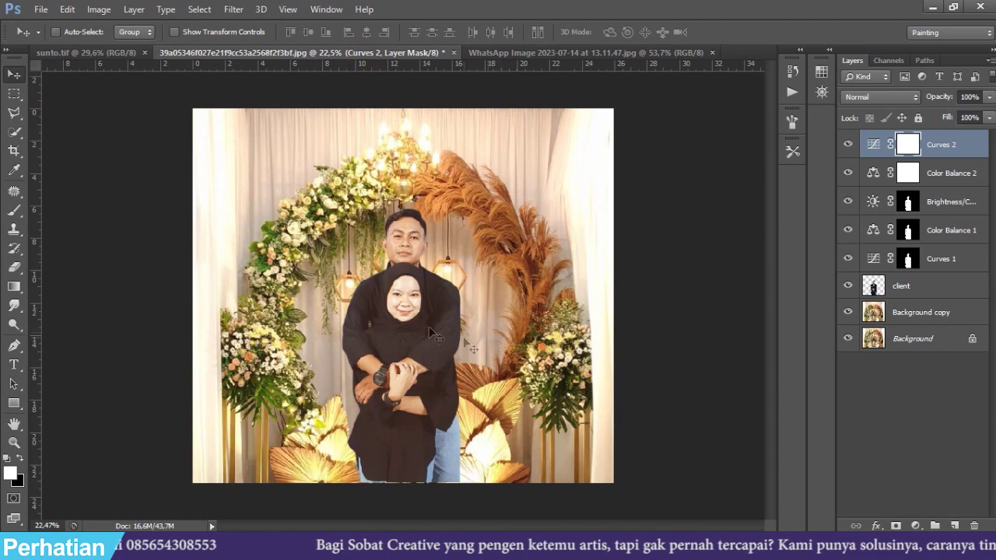
pyautogui.scroll(2, 459, 375)
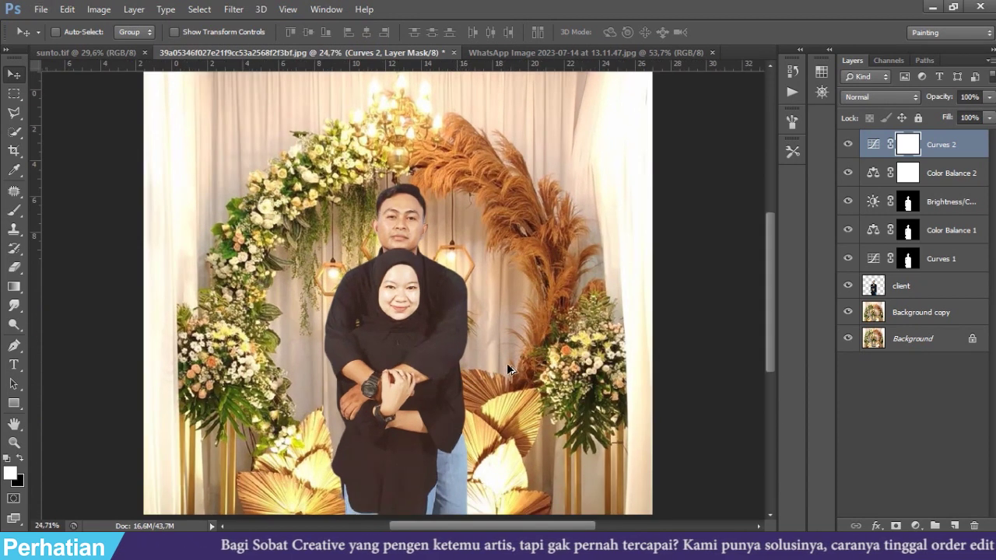
pyautogui.scroll(-1, 507, 366)
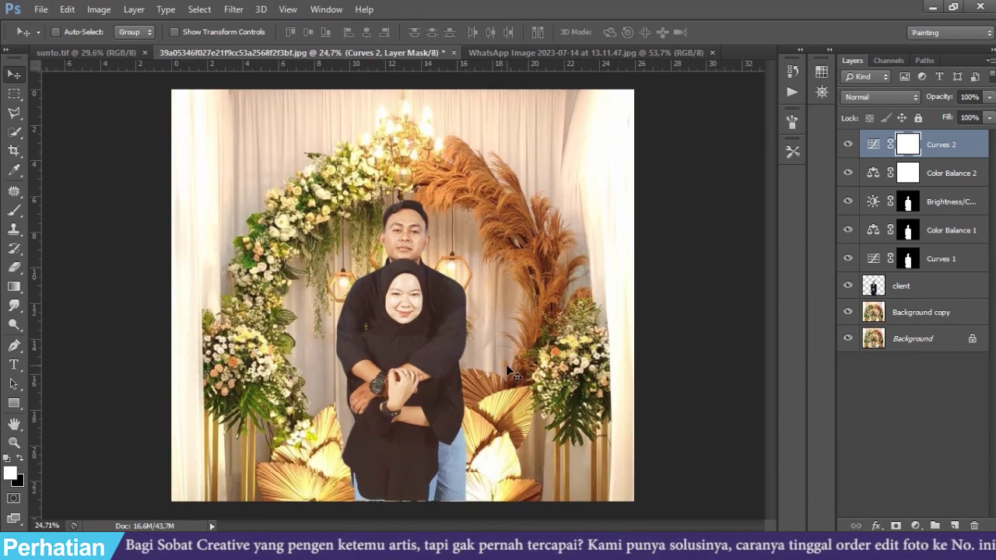
pyautogui.scroll(1, 494, 397)
pyautogui.scroll(1, 494, 396)
pyautogui.moveTo(495, 363)
pyautogui.mouseDown()
pyautogui.moveTo(513, 313)
pyautogui.moveTo(534, 399)
pyautogui.mouseUp()
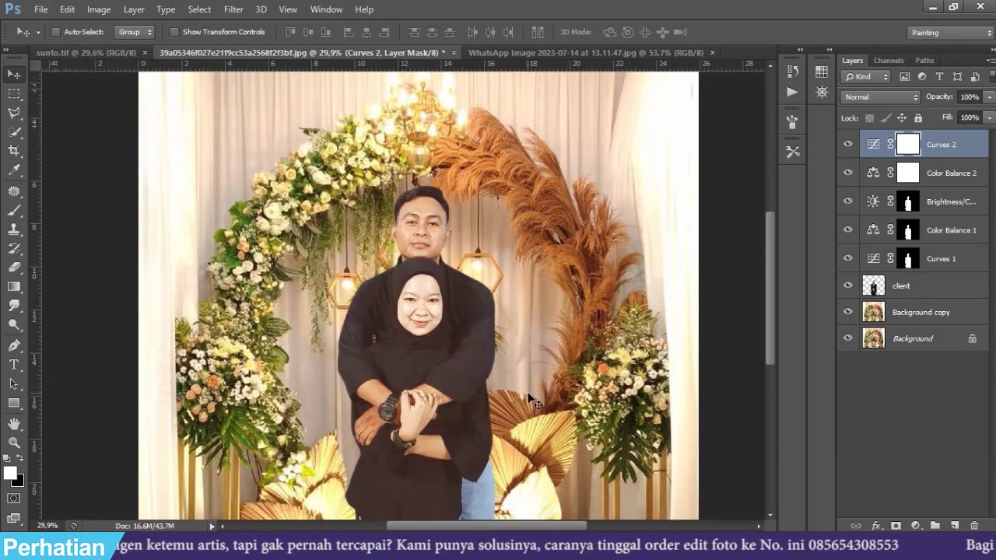
pyautogui.scroll(-1, 530, 397)
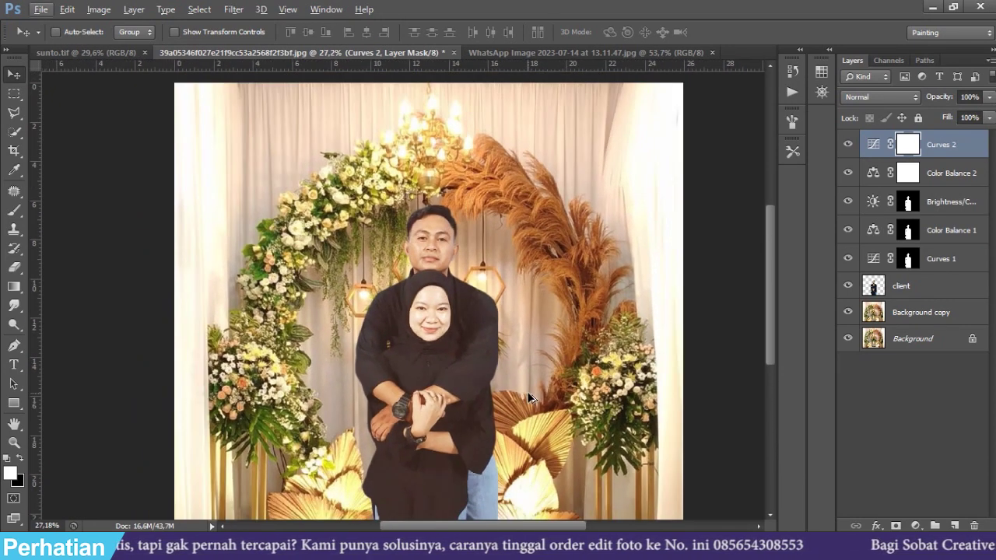